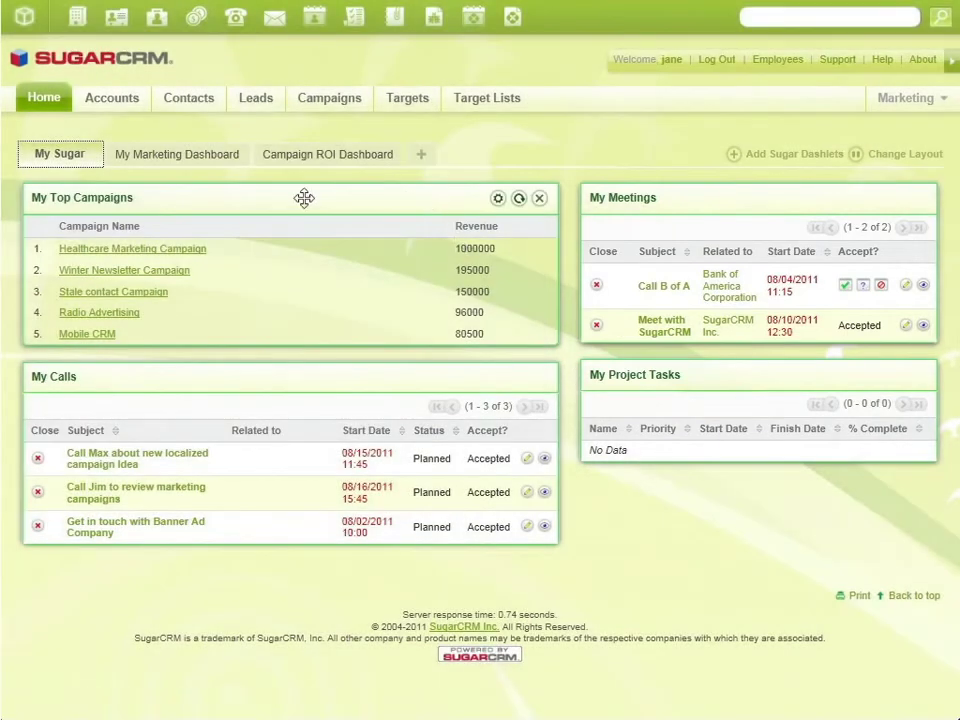
Check My Marketing Dashboard and the Campaign ROI charts, then open the Mobile CRM campaign
{"action": "left_click", "coordinate": [214, 163]}
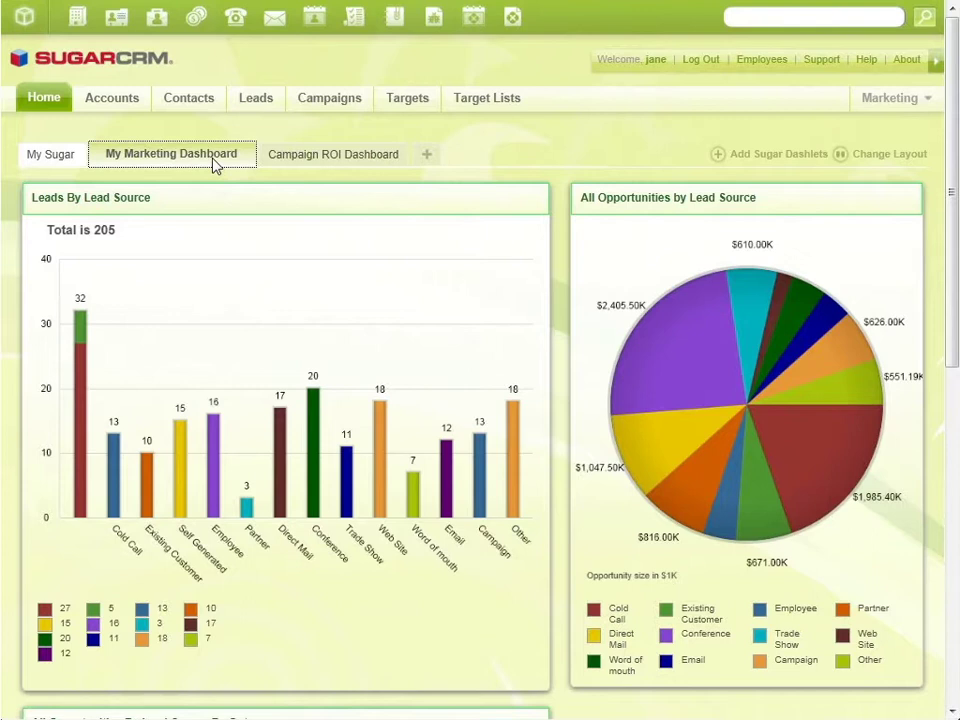
{"action": "left_click", "coordinate": [330, 160]}
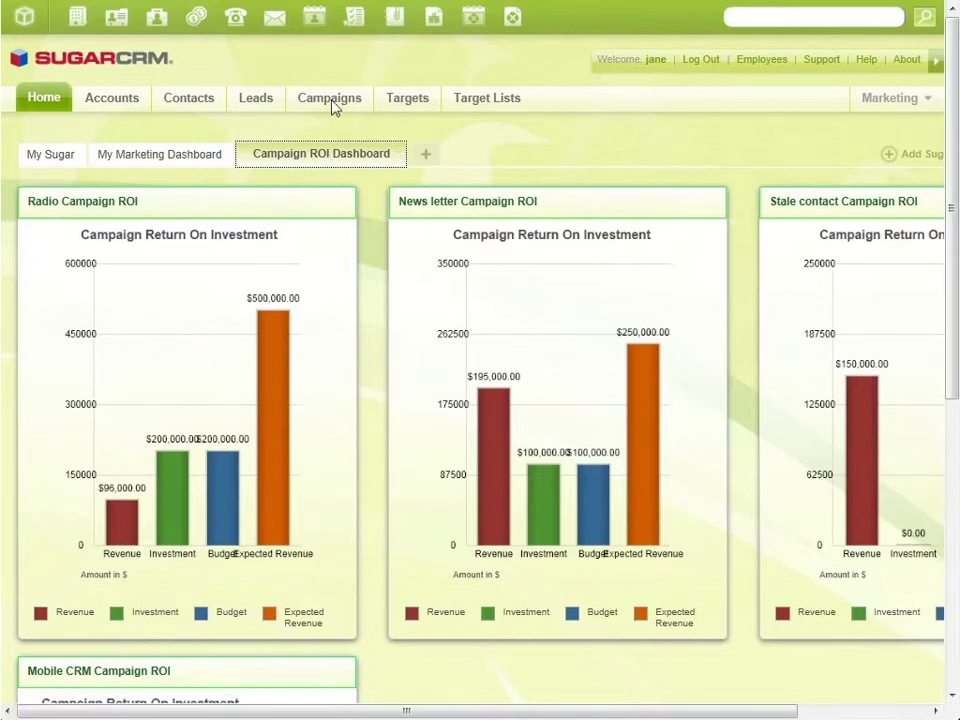
{"action": "mouse_move", "coordinate": [332, 103]}
{"action": "left_click", "coordinate": [504, 160]}
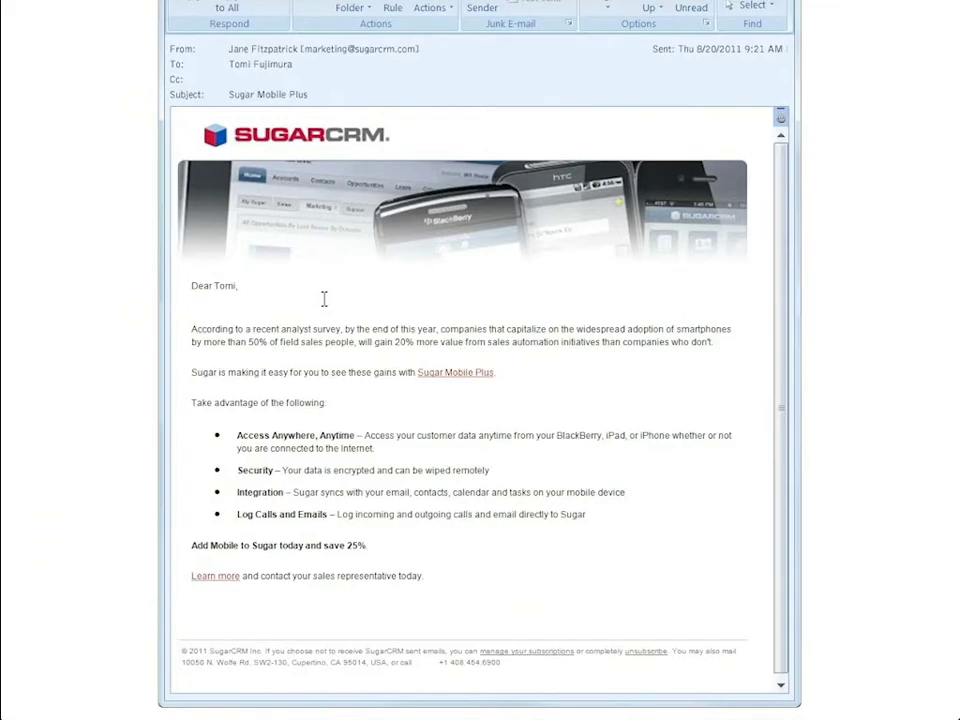
{"action": "left_click", "coordinate": [222, 577]}
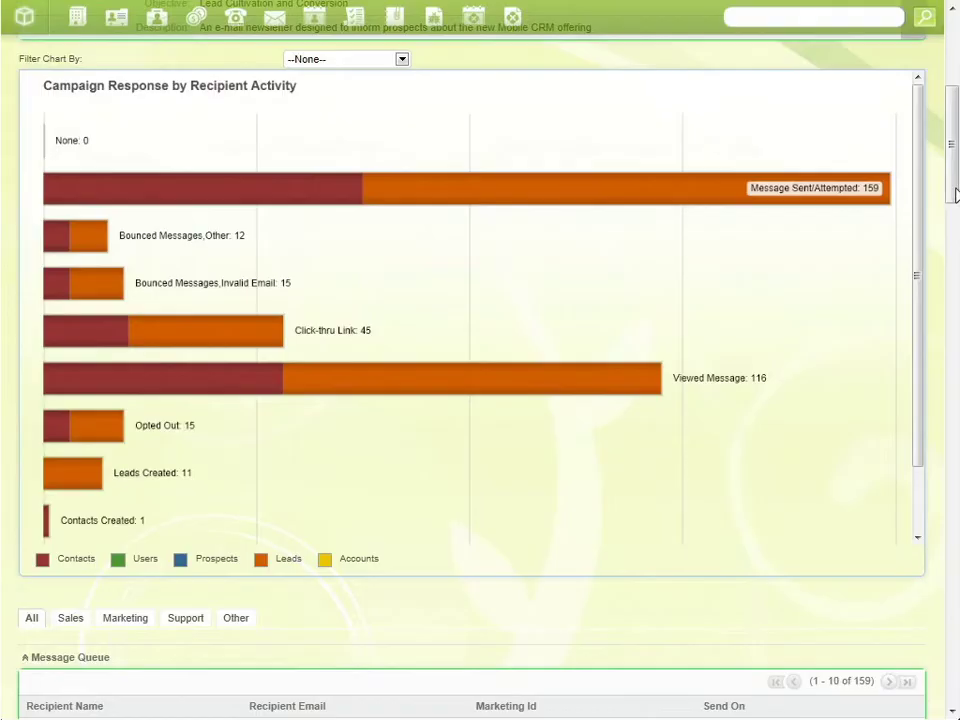
{"action": "left_click_drag", "start_coordinate": [955, 160], "coordinate": [955, 90]}
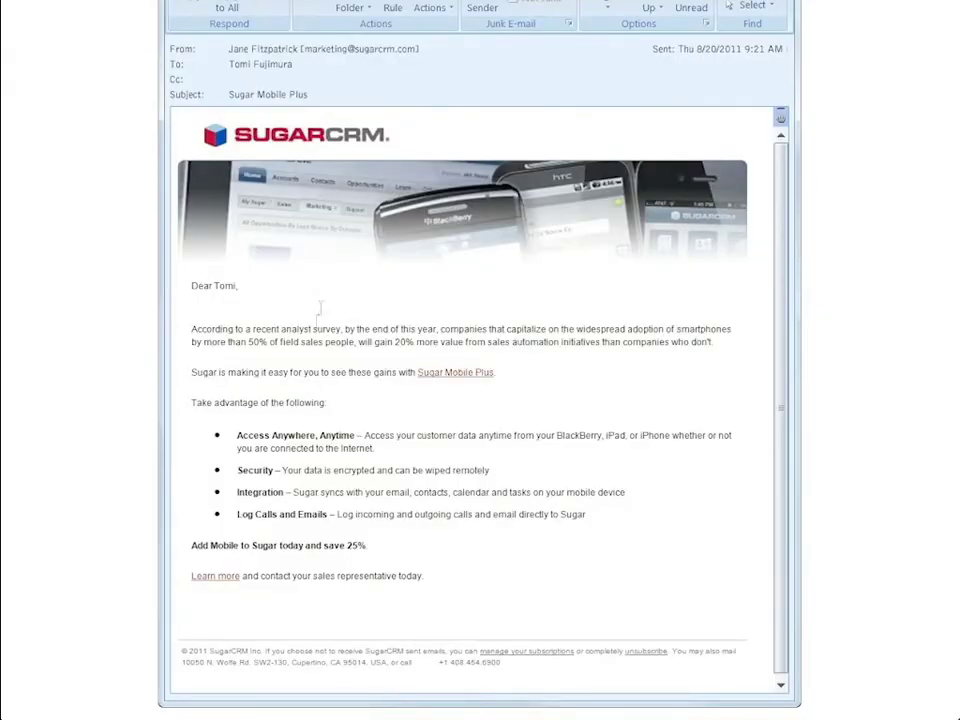
Submit the Mobile CRM web-to-lead form with the director's name, title, ImmuneTech company and mobile phone
{"action": "left_click", "coordinate": [225, 576]}
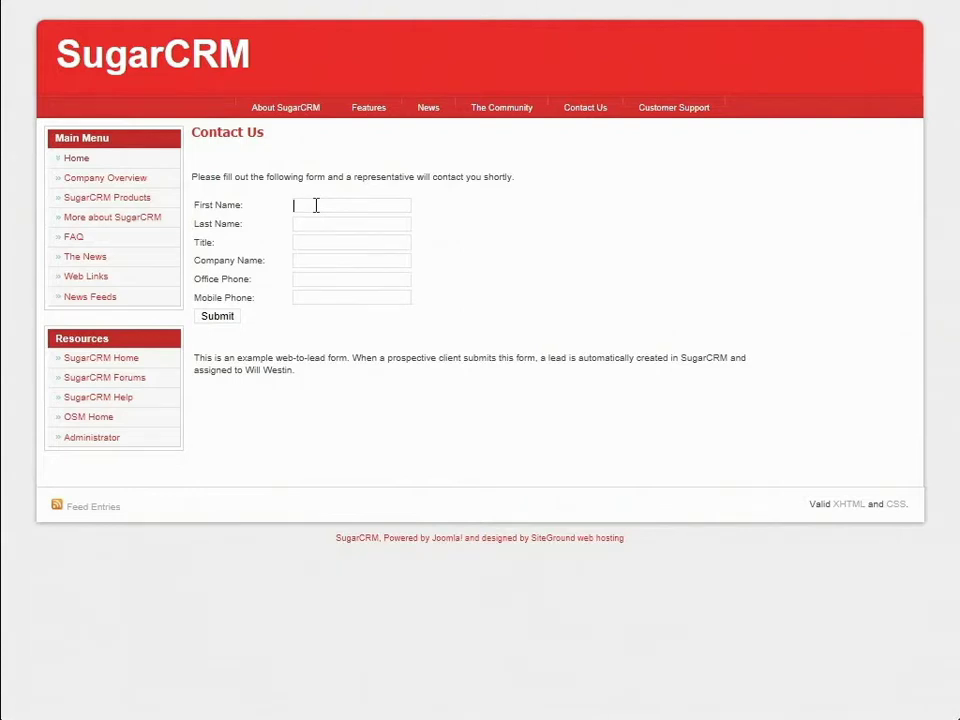
{"action": "key", "text": "Tab"}
{"action": "key", "text": "Tab"}
{"action": "type", "text": "Direct"}
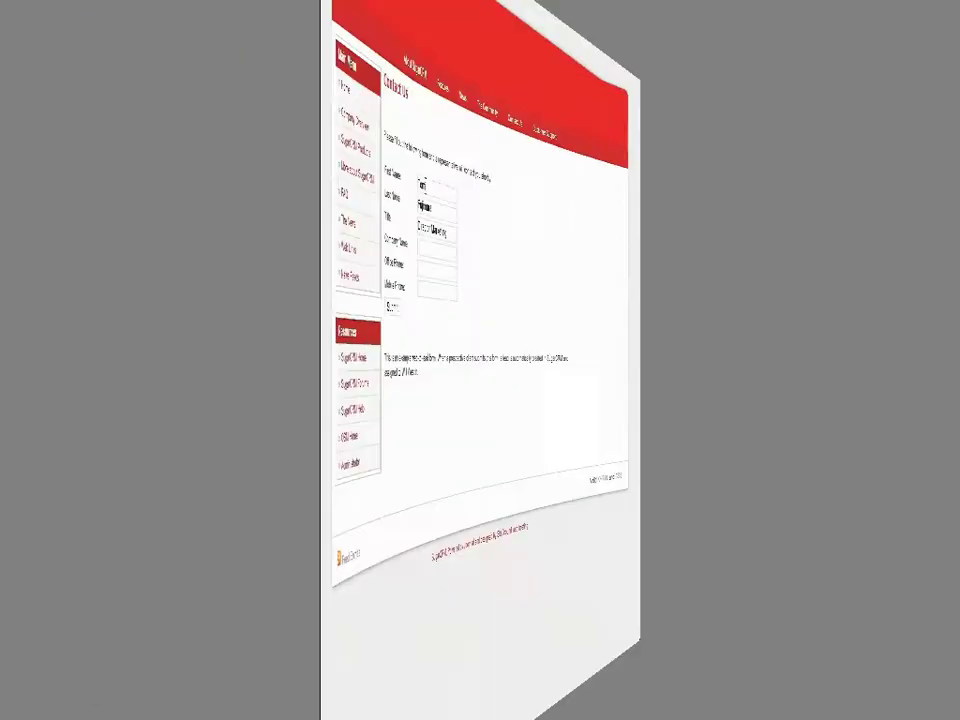
{"action": "type", "text": "Imm"}
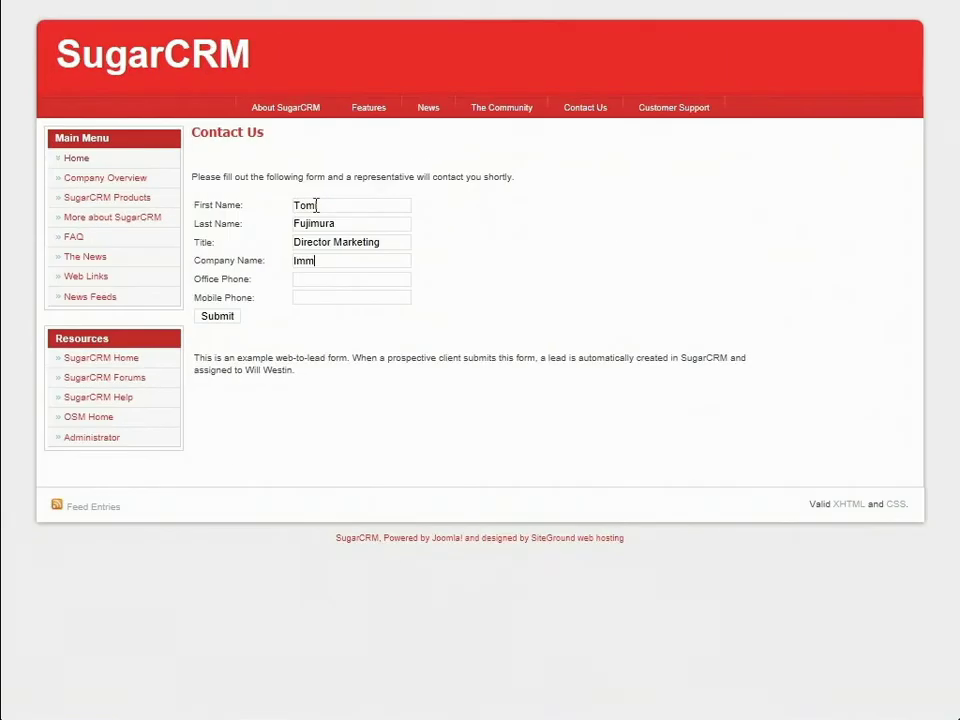
{"action": "type", "text": "uneTech"}
{"action": "type", "text": "+16505551212"}
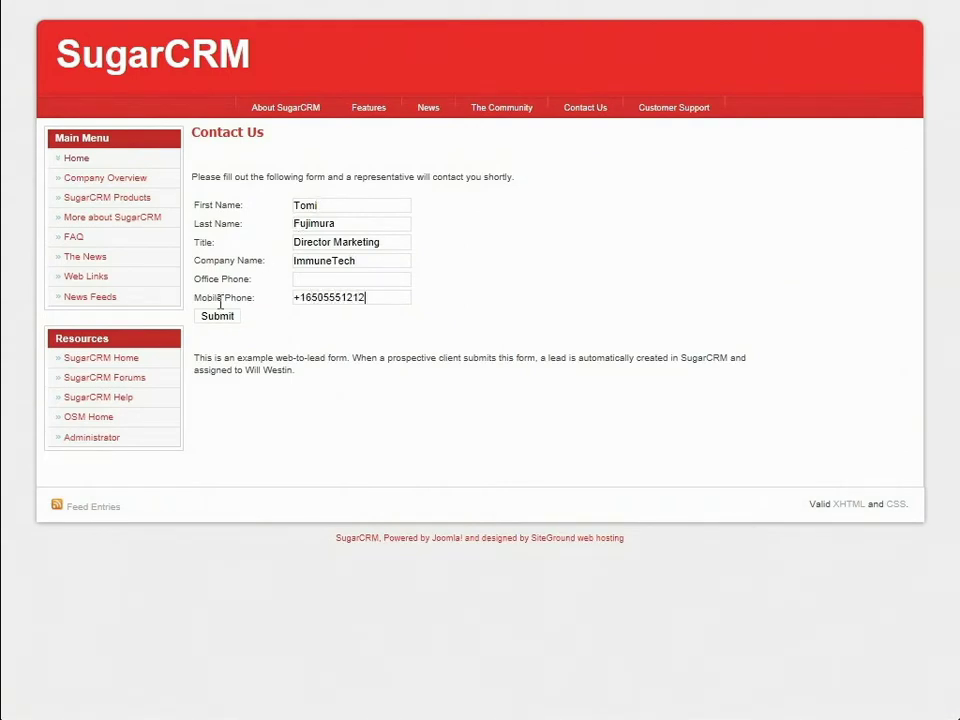
{"action": "left_click", "coordinate": [211, 318]}
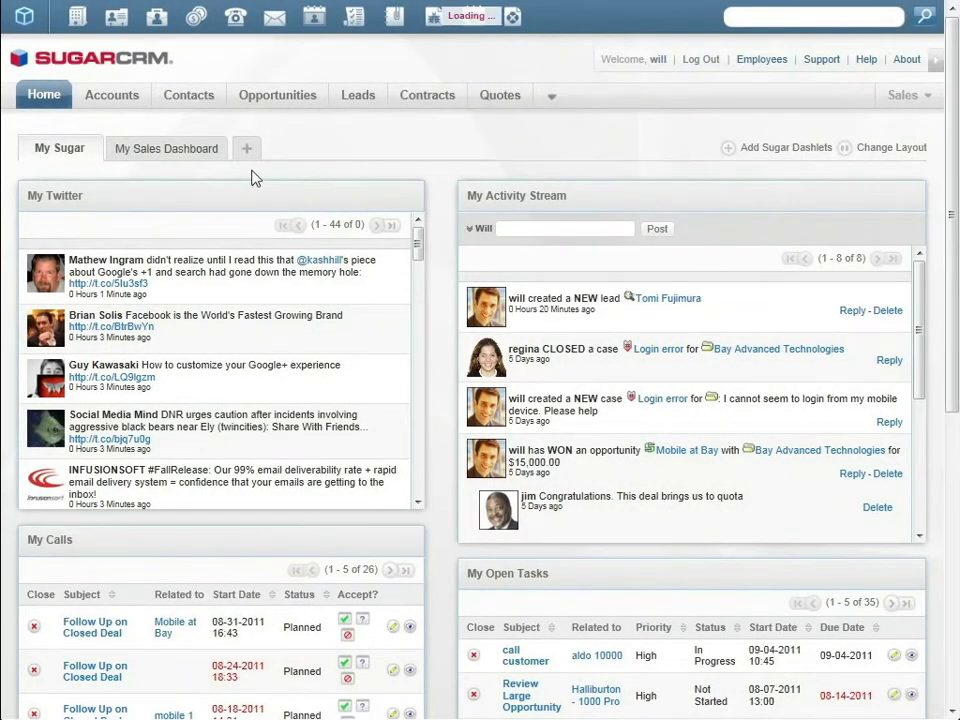
Switch to My Sales Dashboard to find the newly created lead
{"action": "left_click", "coordinate": [206, 158]}
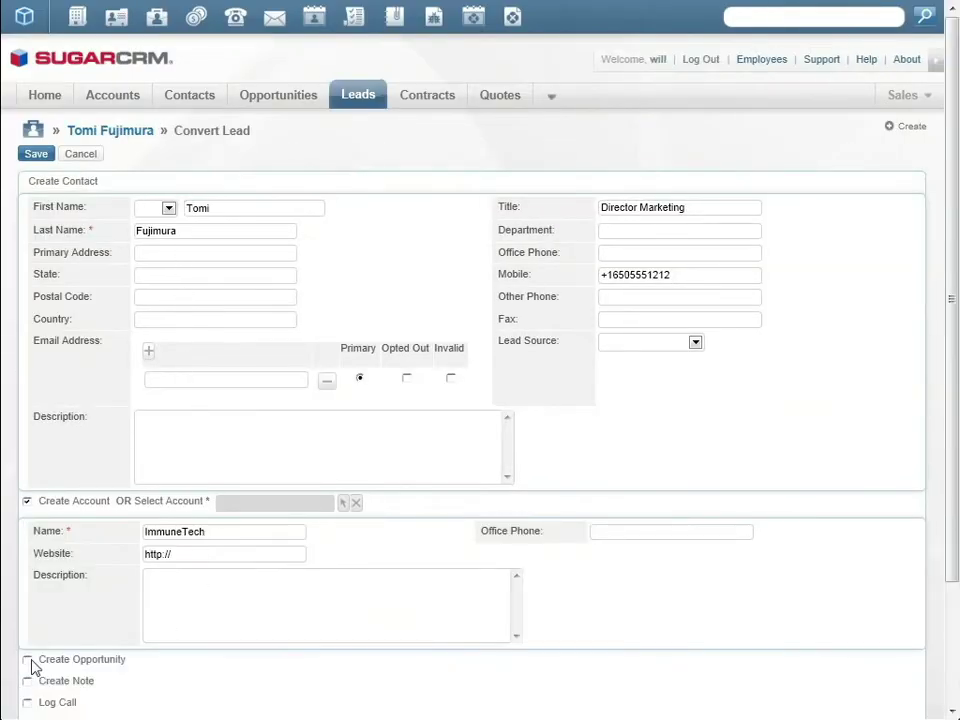
Add the ImmuneTech Mobile opportunity (12500, closing 09-15-2011) to the conversion and link the existing contact
{"action": "scroll", "coordinate": [30, 680], "scroll_direction": "down", "scroll_amount": 3}
{"action": "left_click", "coordinate": [27, 507]}
{"action": "left_click", "coordinate": [160, 532]}
{"action": "type", "text": "ImmuneTech Mobile"}
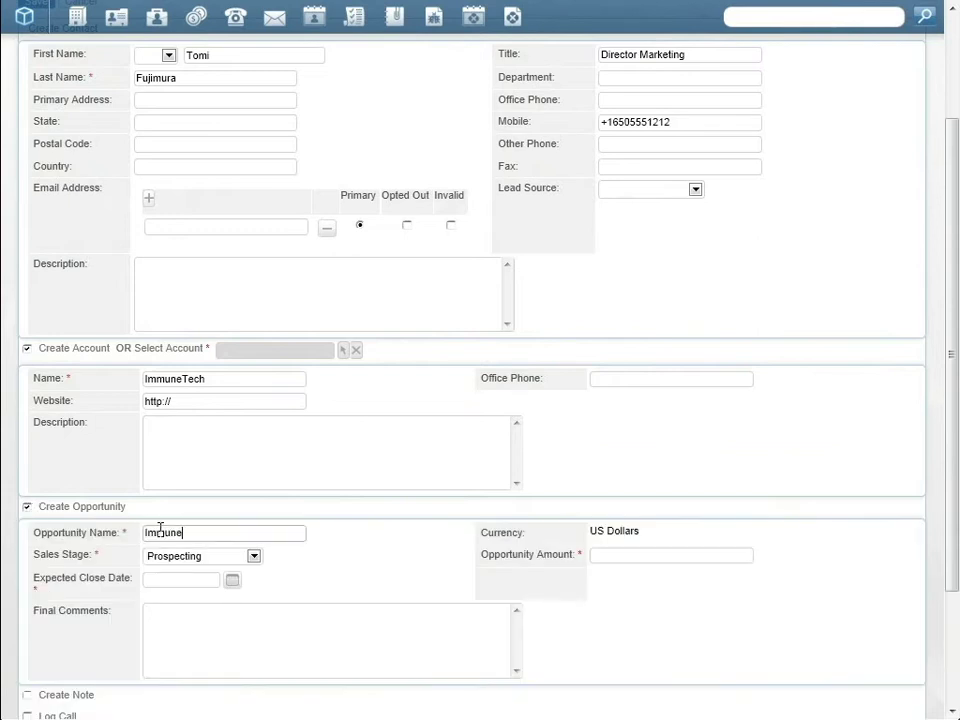
{"action": "left_click", "coordinate": [675, 555]}
{"action": "type", "text": "12500"}
{"action": "scroll", "coordinate": [500, 450], "scroll_direction": "down", "scroll_amount": 3}
{"action": "left_click", "coordinate": [232, 413]}
{"action": "left_click", "coordinate": [320, 557]}
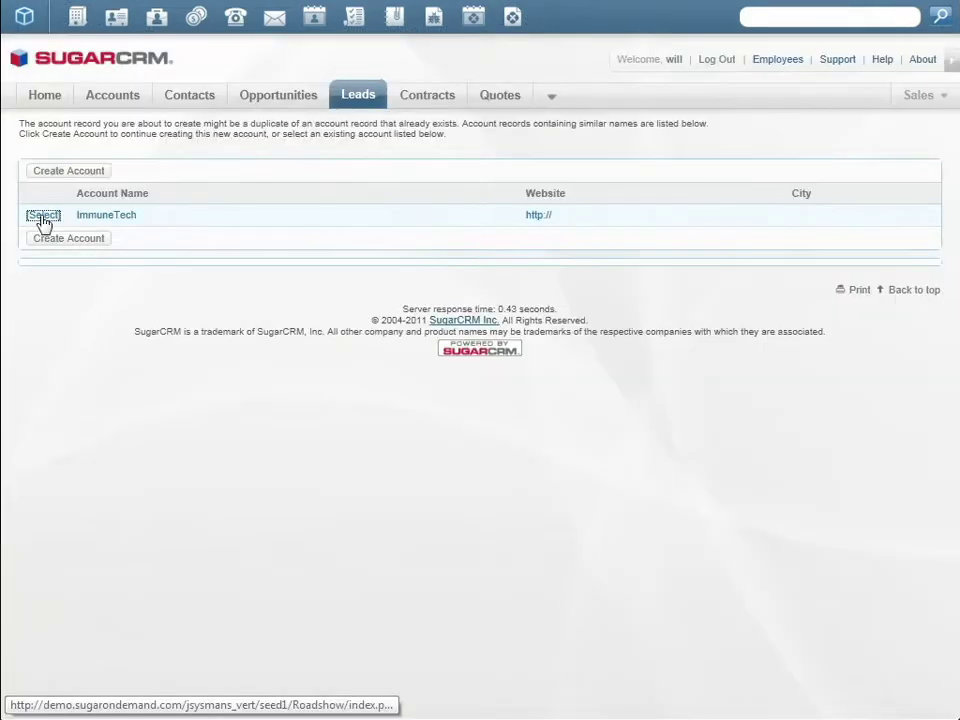
{"action": "left_click", "coordinate": [42, 217]}
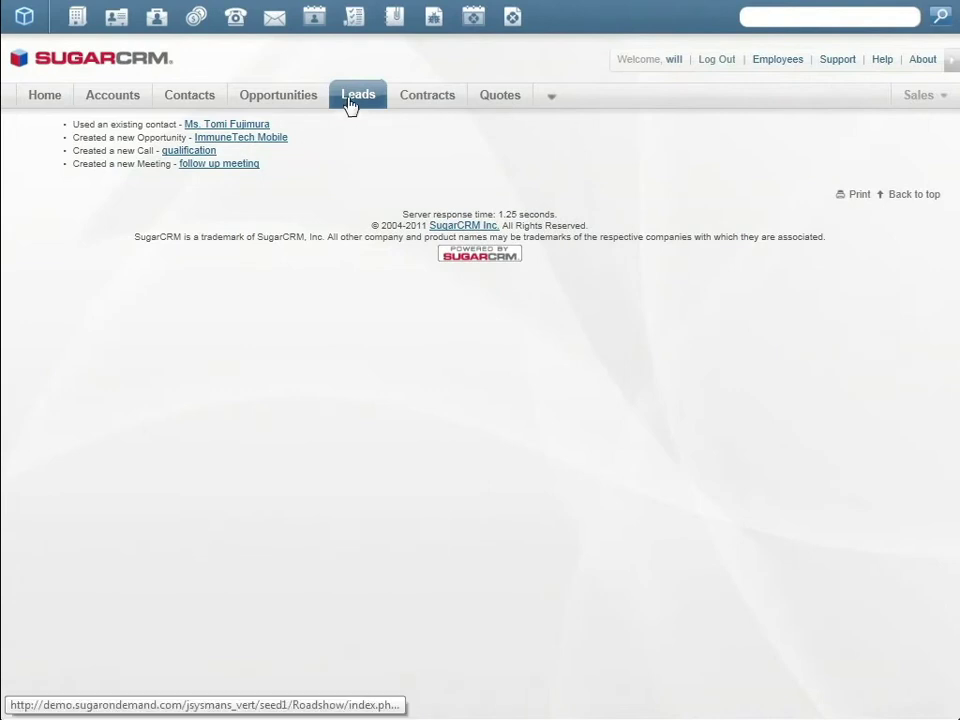
Update the converted lead's ImmuneTech account with InsideView data, including the company website
{"action": "mouse_move", "coordinate": [351, 105]}
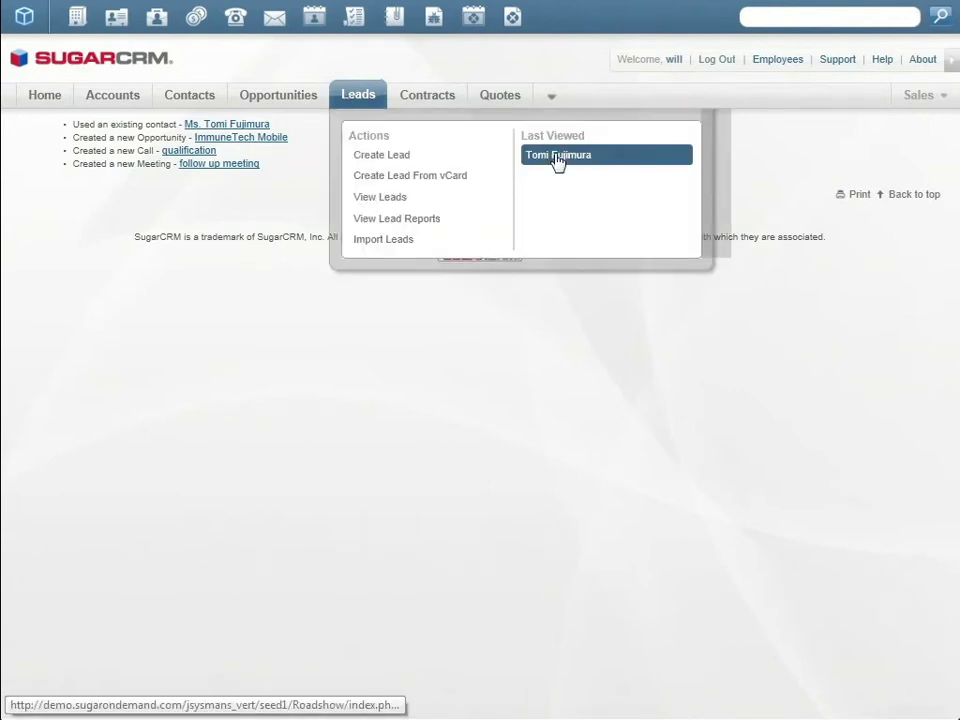
{"action": "left_click", "coordinate": [555, 163]}
{"action": "left_click", "coordinate": [409, 158]}
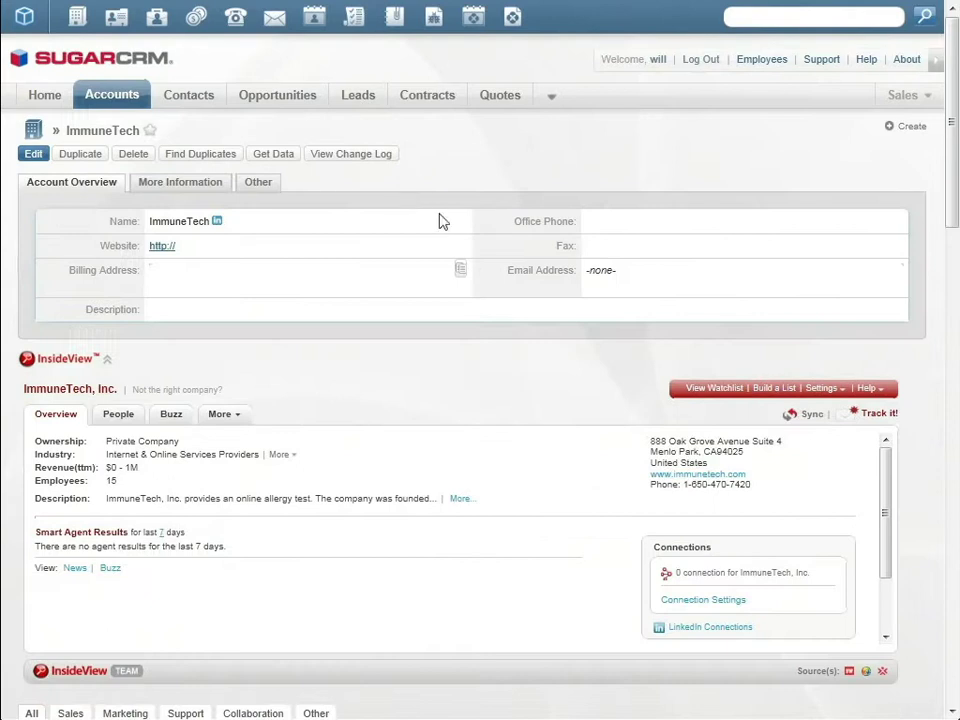
{"action": "left_click", "coordinate": [808, 414]}
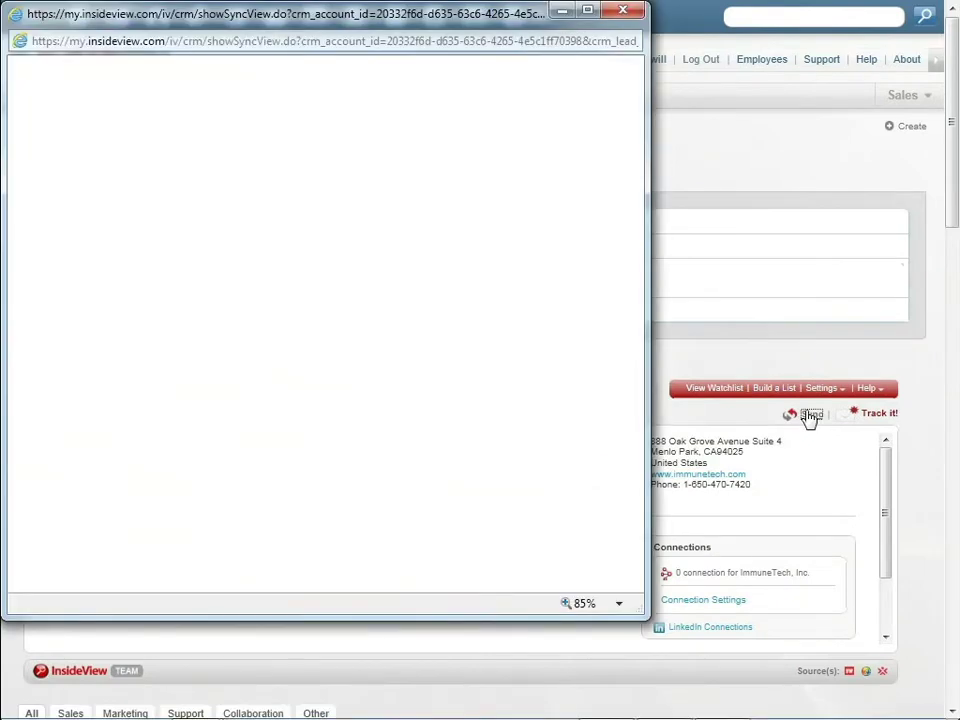
{"action": "left_click", "coordinate": [565, 357]}
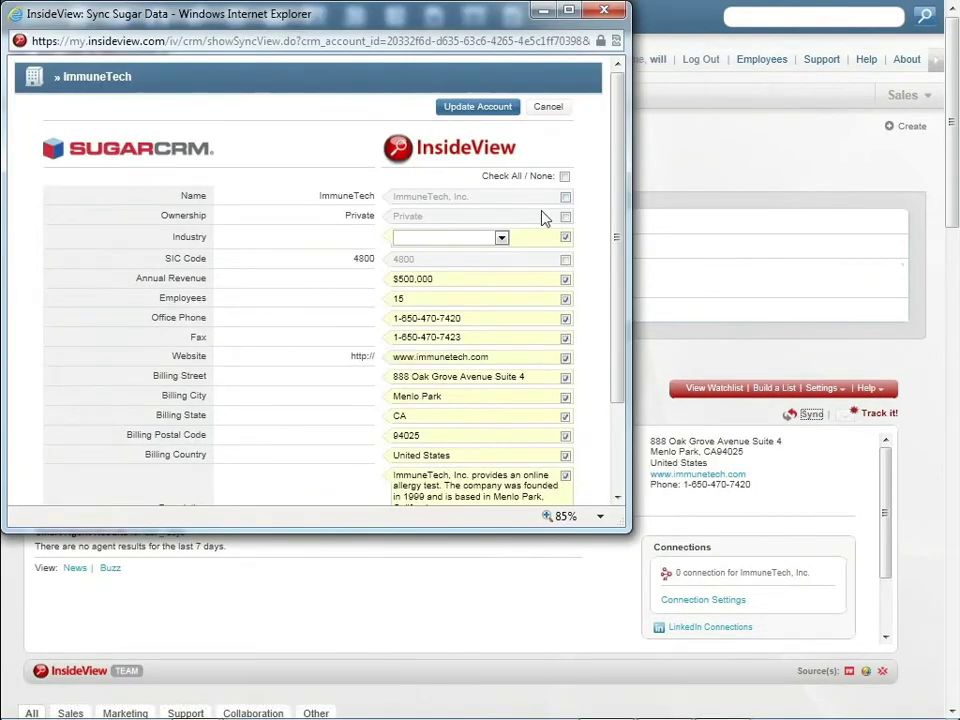
{"action": "left_click", "coordinate": [486, 108]}
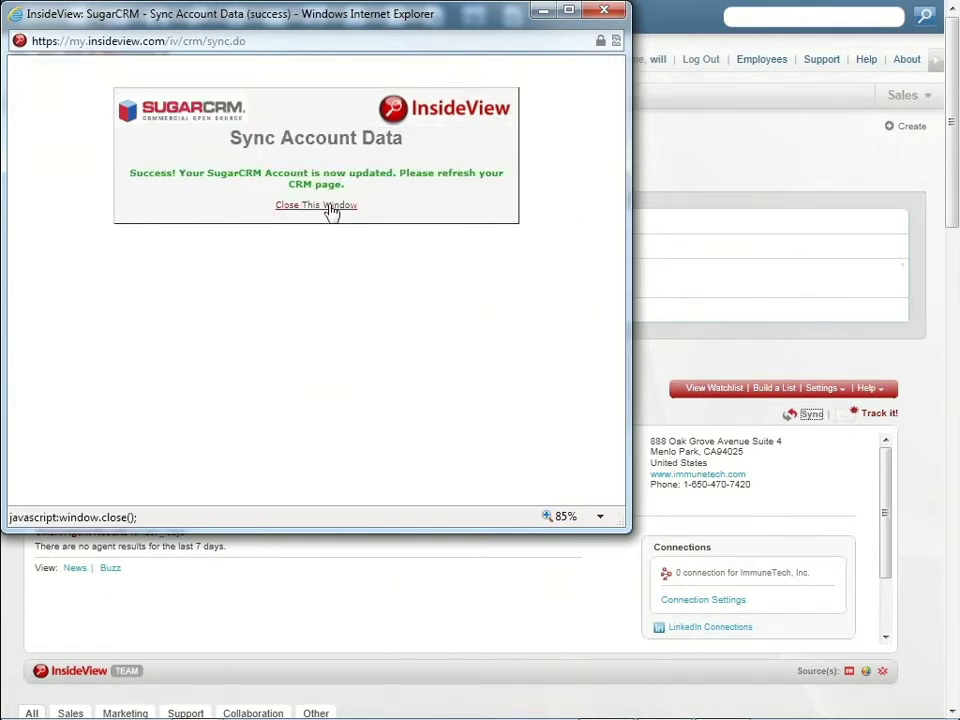
{"action": "left_click", "coordinate": [332, 212]}
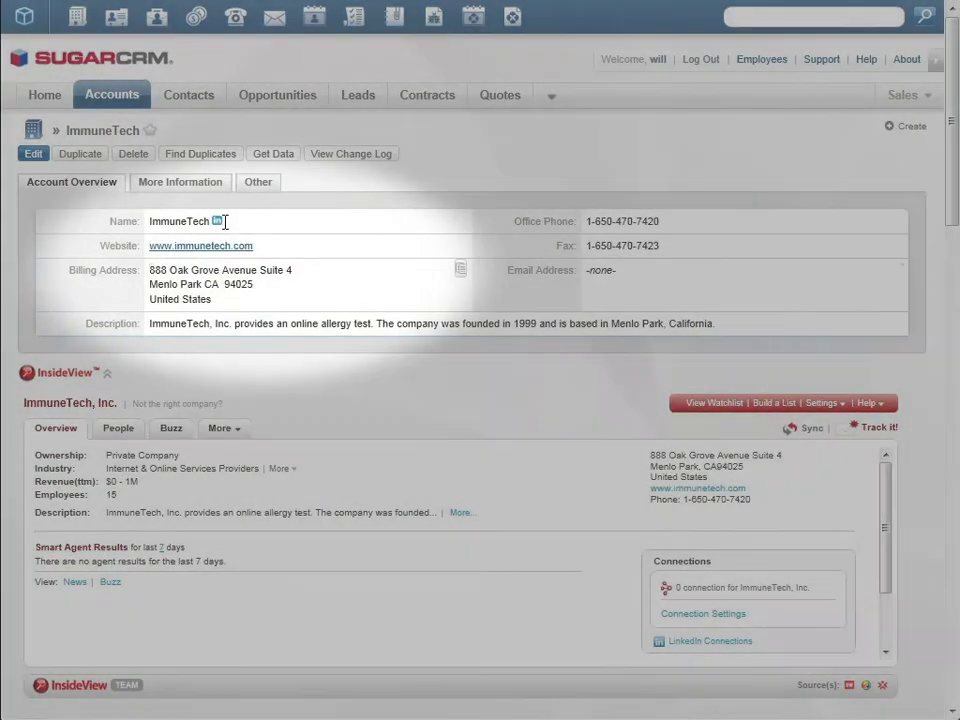
Review LinkedIn connections at ImmuneTech, then open the converted contact's record
{"action": "left_click", "coordinate": [216, 222]}
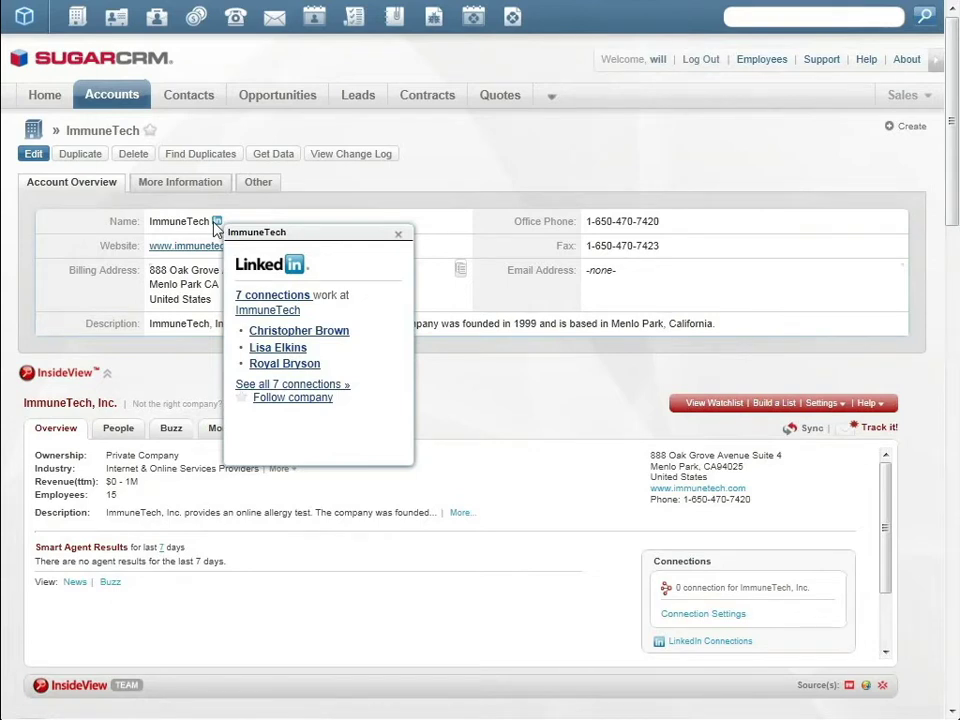
{"action": "left_click", "coordinate": [398, 234]}
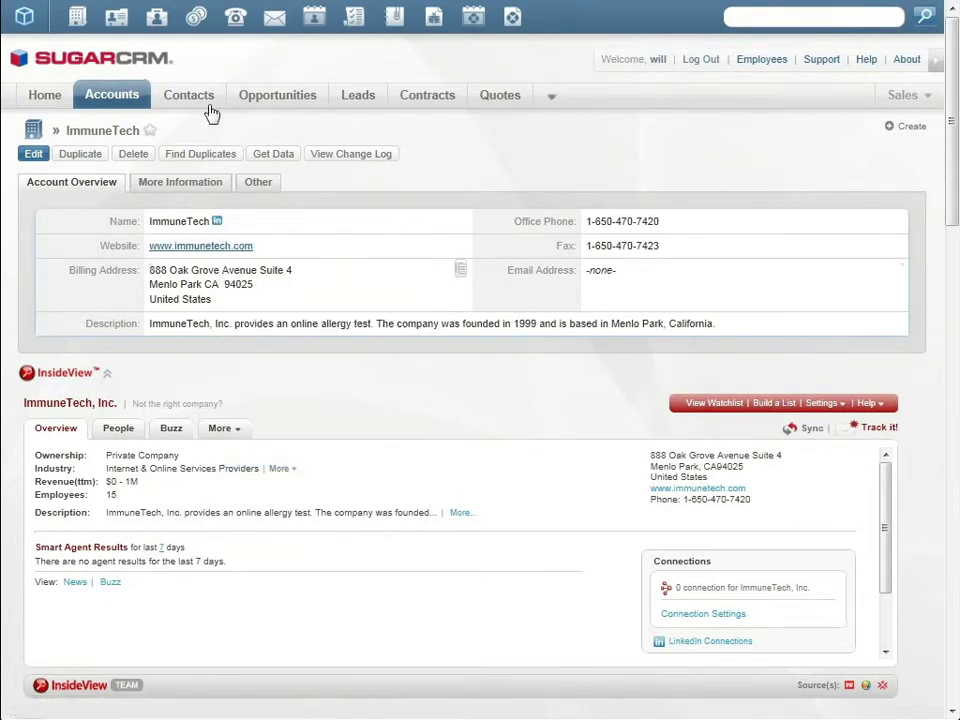
{"action": "mouse_move", "coordinate": [197, 107]}
{"action": "left_click", "coordinate": [377, 158]}
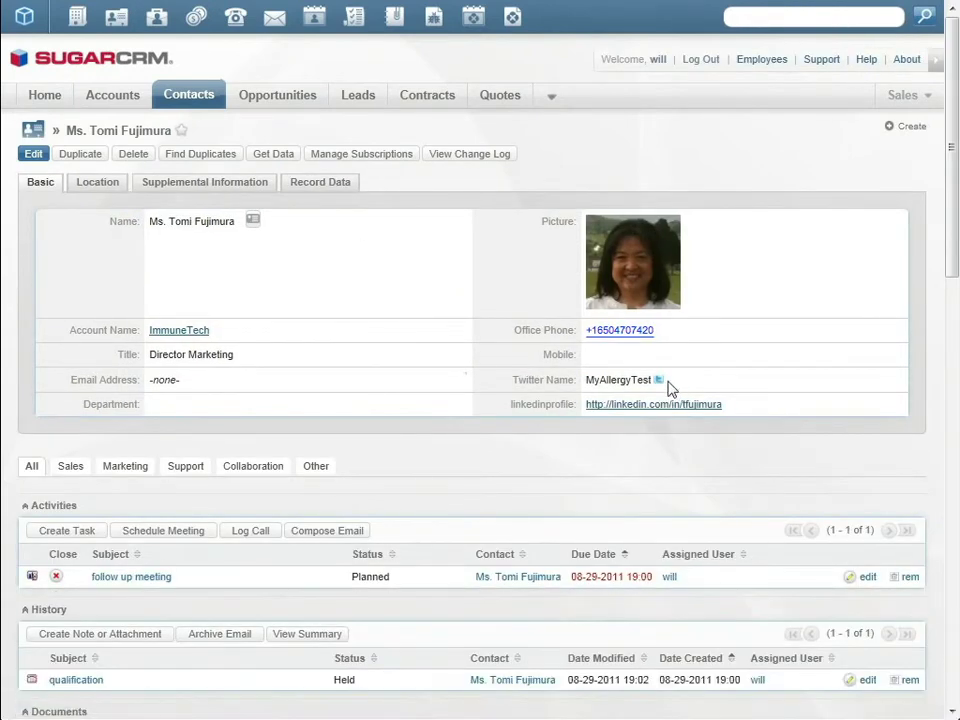
Preview the contact's company Twitter feed, close it, and view her address on the map
{"action": "left_click", "coordinate": [659, 380]}
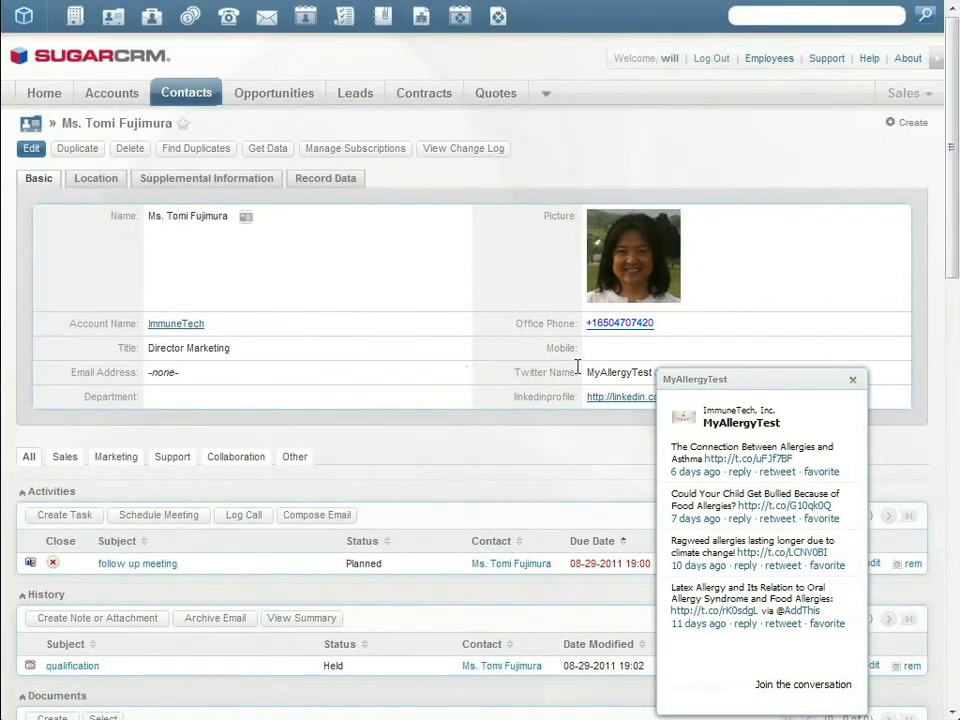
{"action": "left_click", "coordinate": [857, 385]}
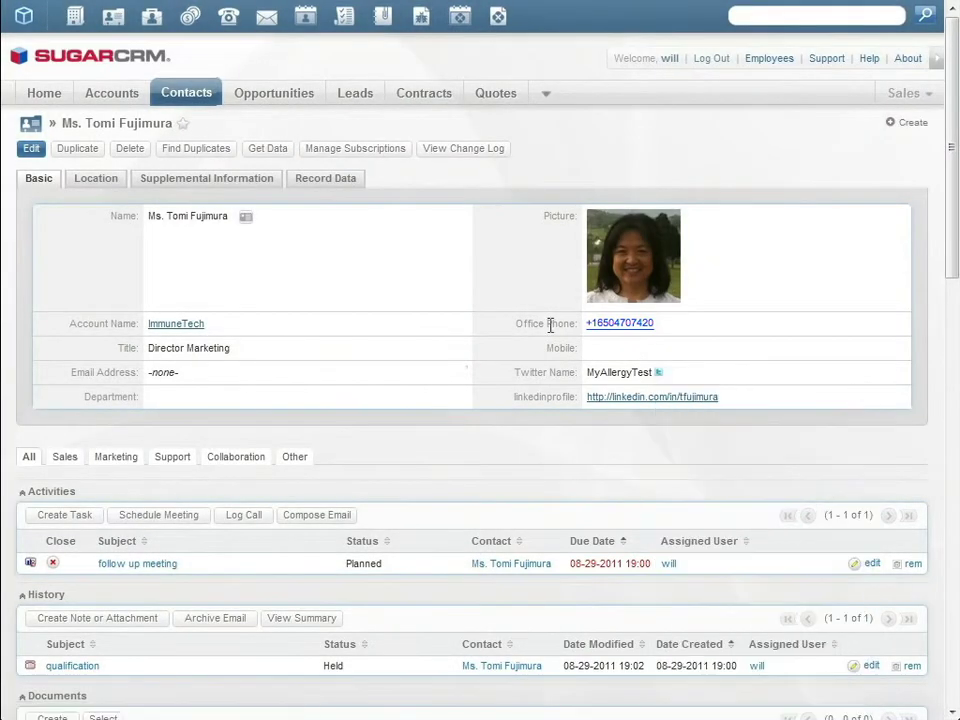
{"action": "left_click", "coordinate": [95, 180]}
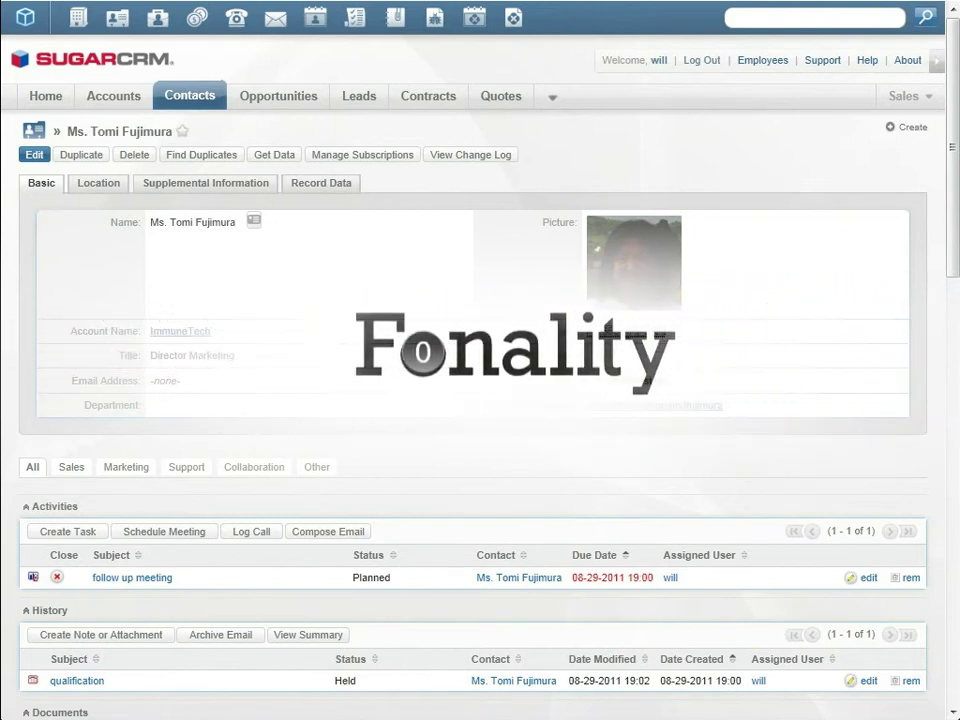
Call the contact's office phone and save the qualification call with status Held
{"action": "left_click", "coordinate": [620, 334]}
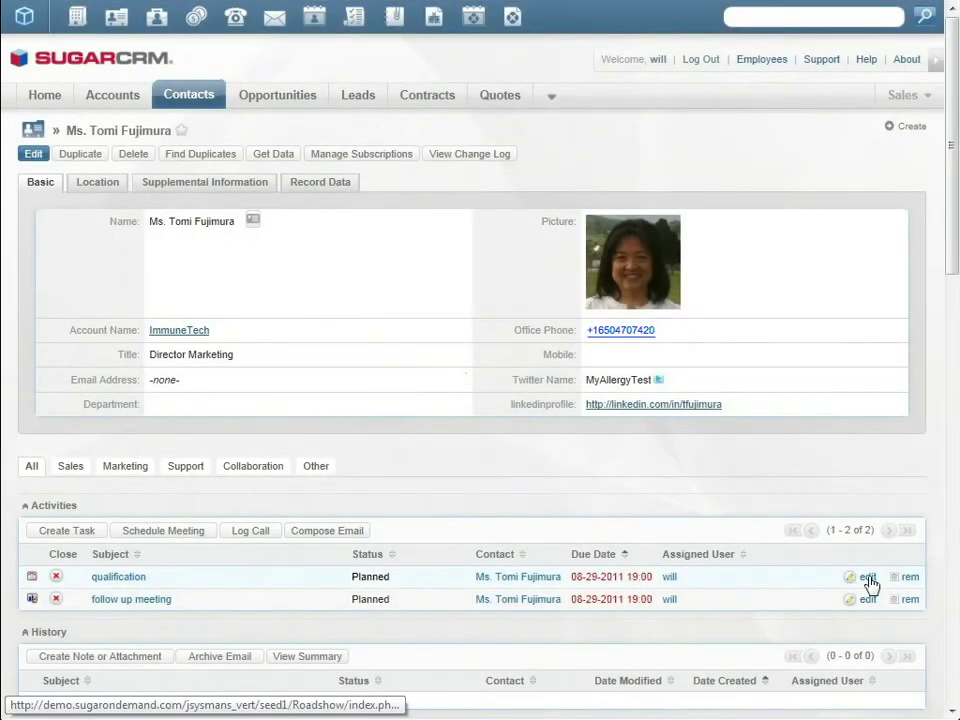
{"action": "left_click", "coordinate": [866, 577]}
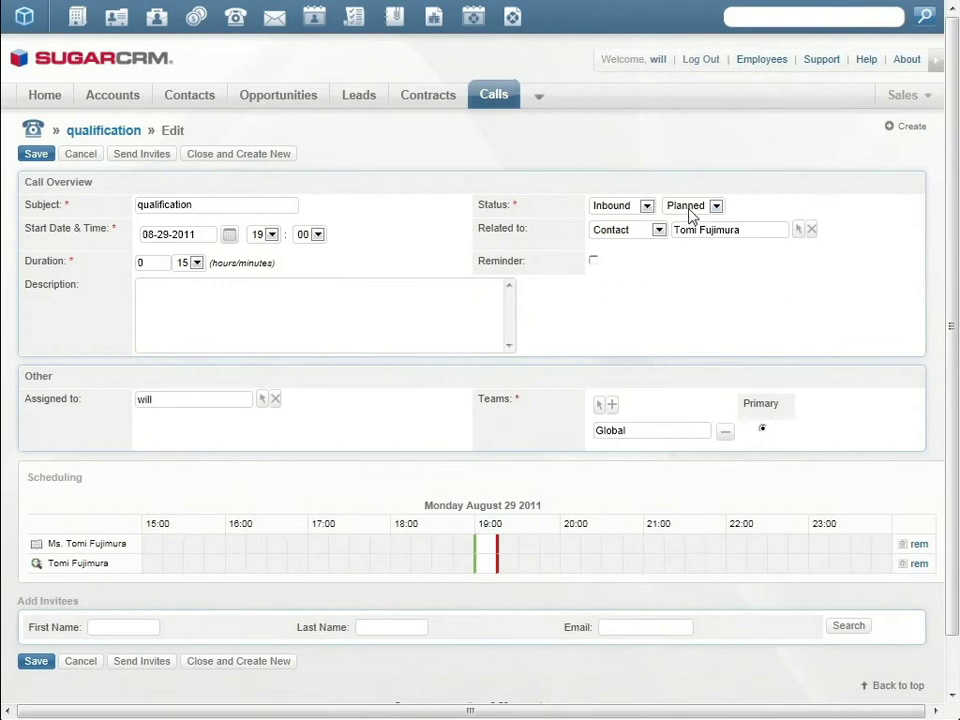
{"action": "left_click", "coordinate": [690, 208]}
{"action": "left_click", "coordinate": [686, 233]}
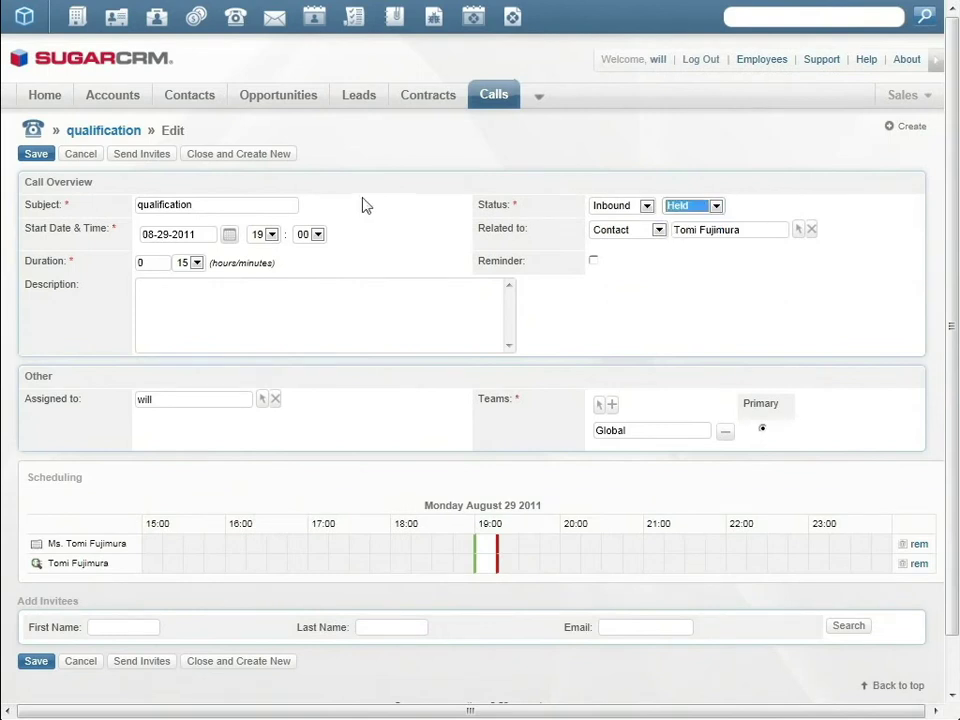
{"action": "left_click", "coordinate": [36, 155]}
Set ImmuneTech Mobile to Value Proposition with expected close date 09-30-2011 and save
{"action": "mouse_move", "coordinate": [282, 100]}
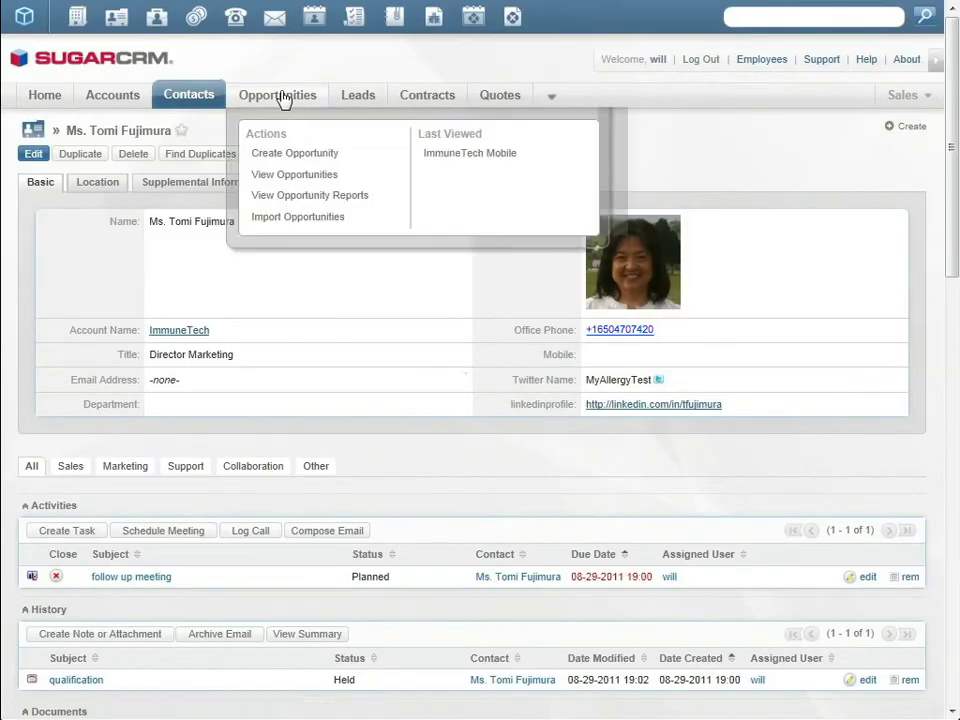
{"action": "left_click", "coordinate": [487, 156]}
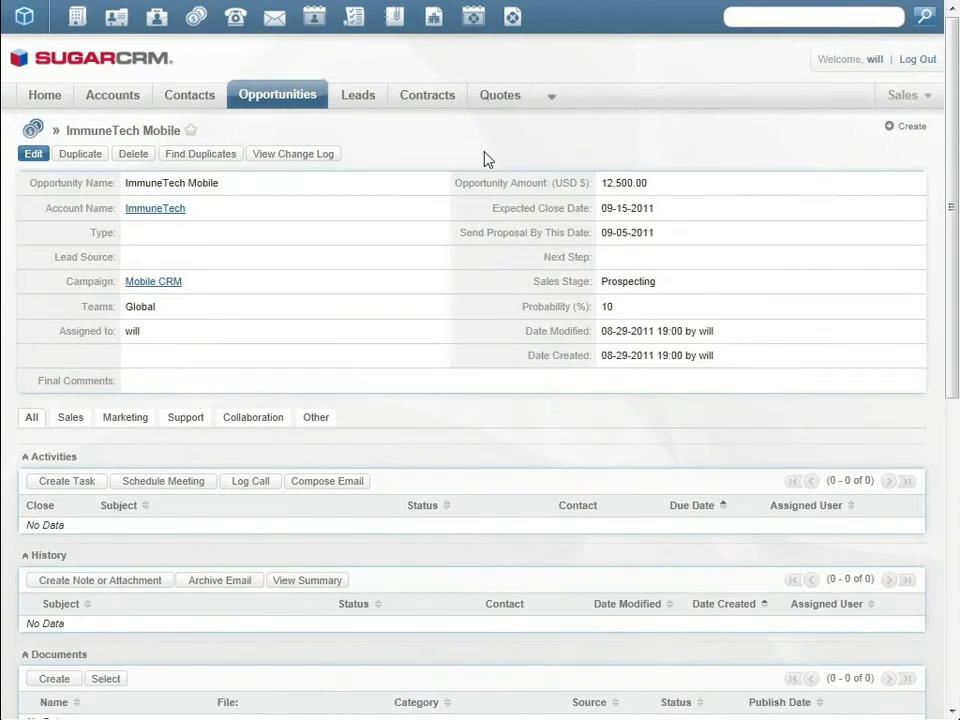
{"action": "left_click", "coordinate": [34, 155]}
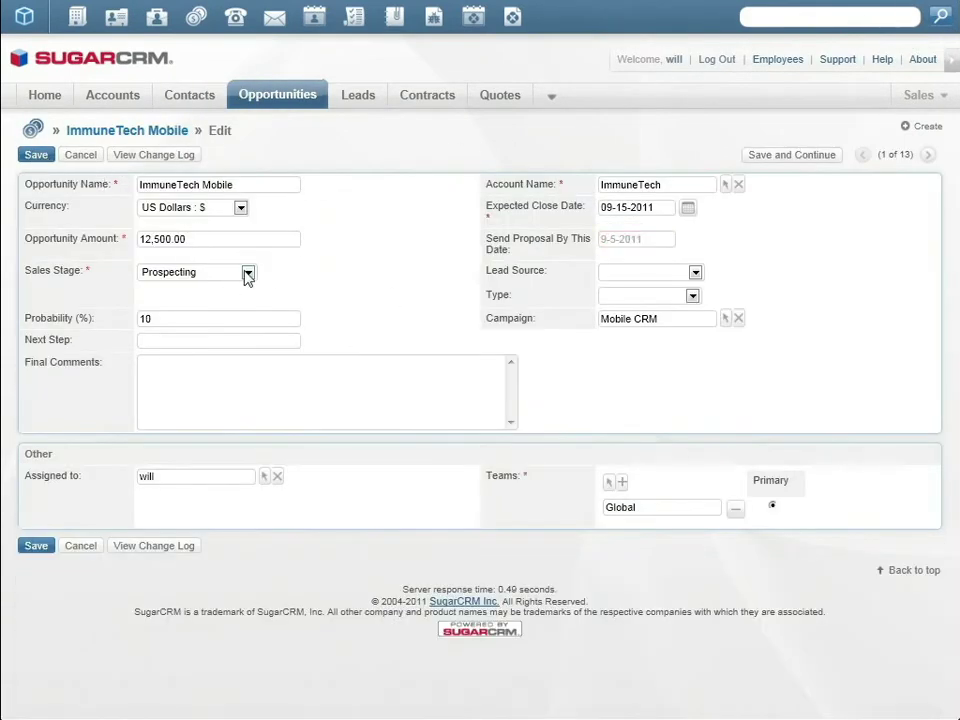
{"action": "left_click", "coordinate": [248, 274]}
{"action": "left_click", "coordinate": [230, 321]}
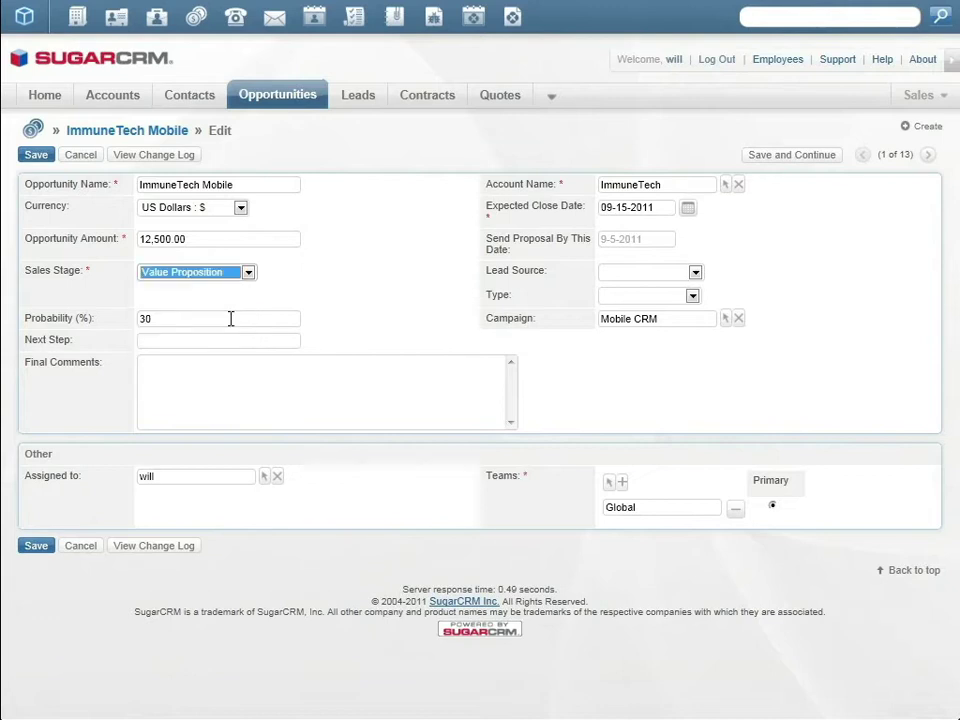
{"action": "left_click", "coordinate": [688, 207]}
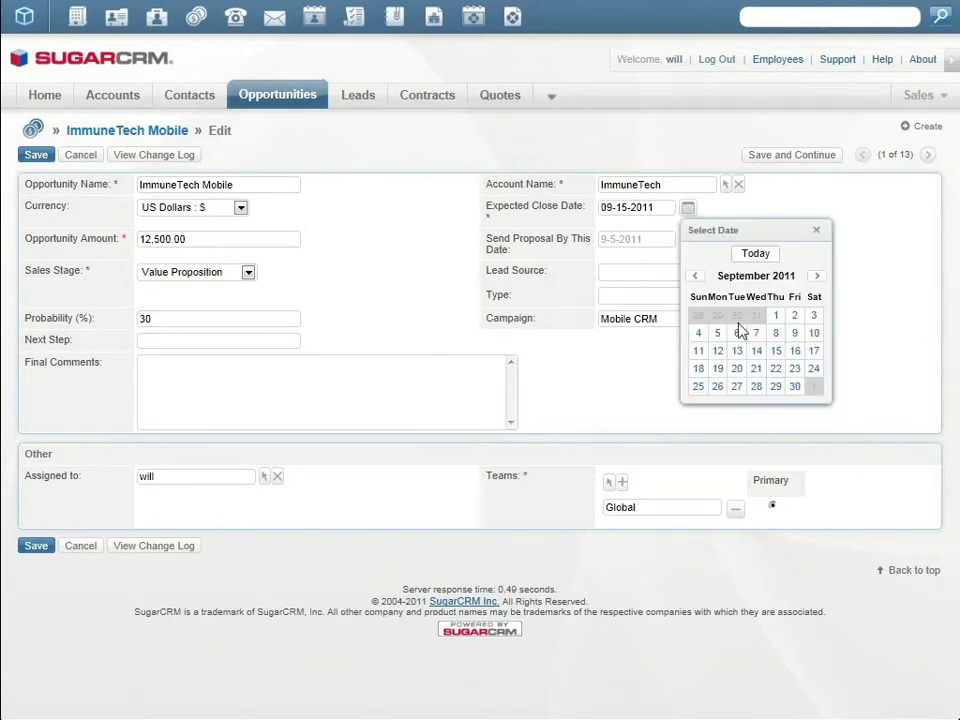
{"action": "left_click", "coordinate": [794, 387]}
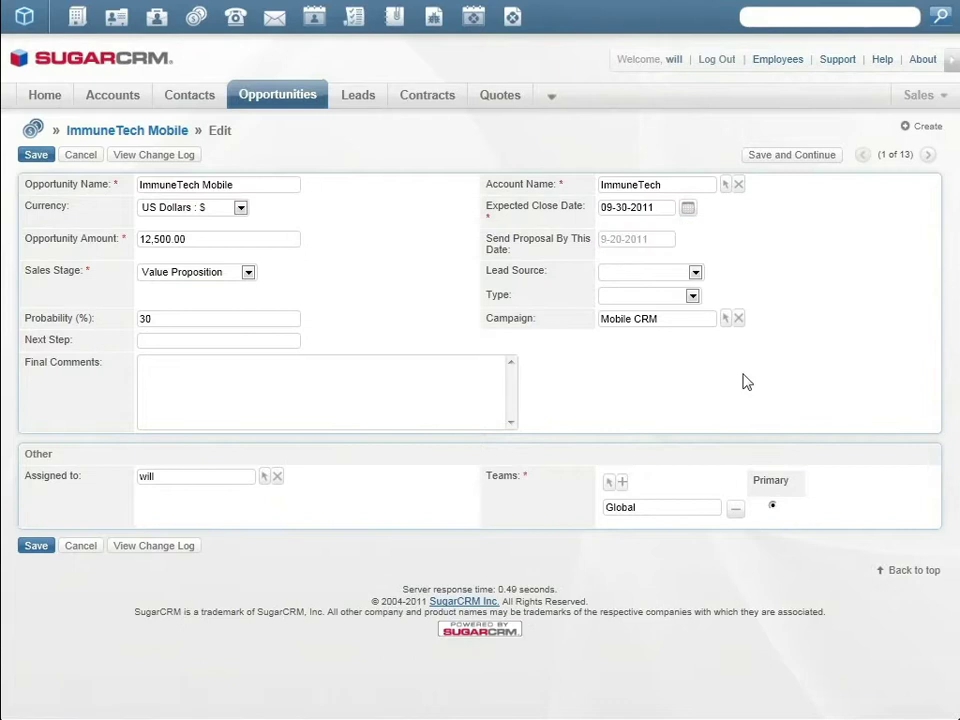
{"action": "left_click", "coordinate": [35, 156]}
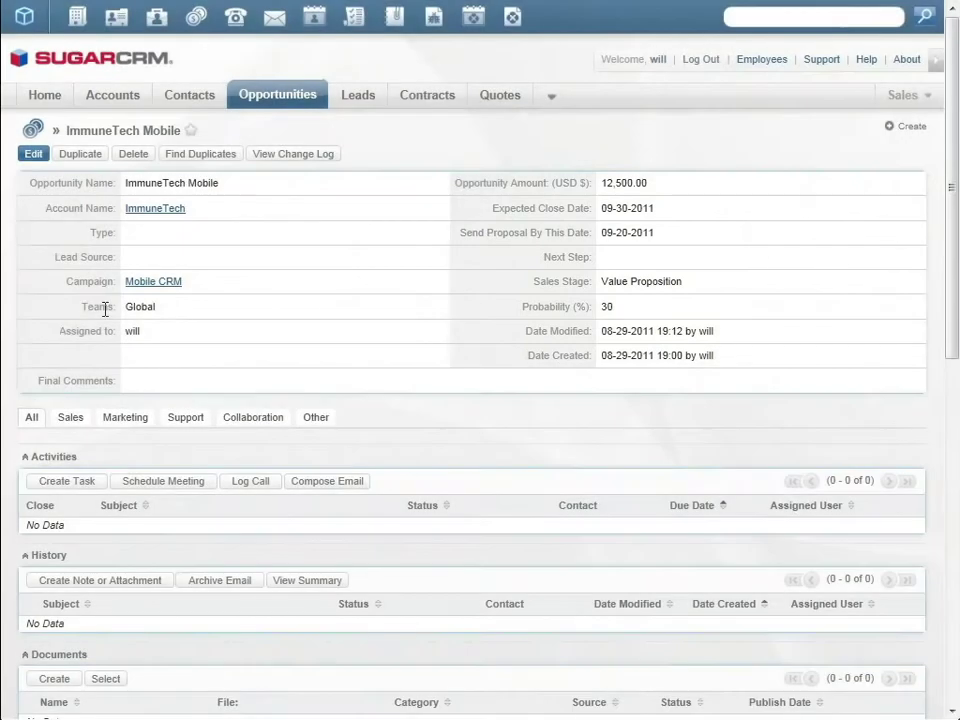
Schedule an 'online demo' LotusLive meeting for ImmuneTech Mobile on September 1, 2011
{"action": "left_click", "coordinate": [160, 484]}
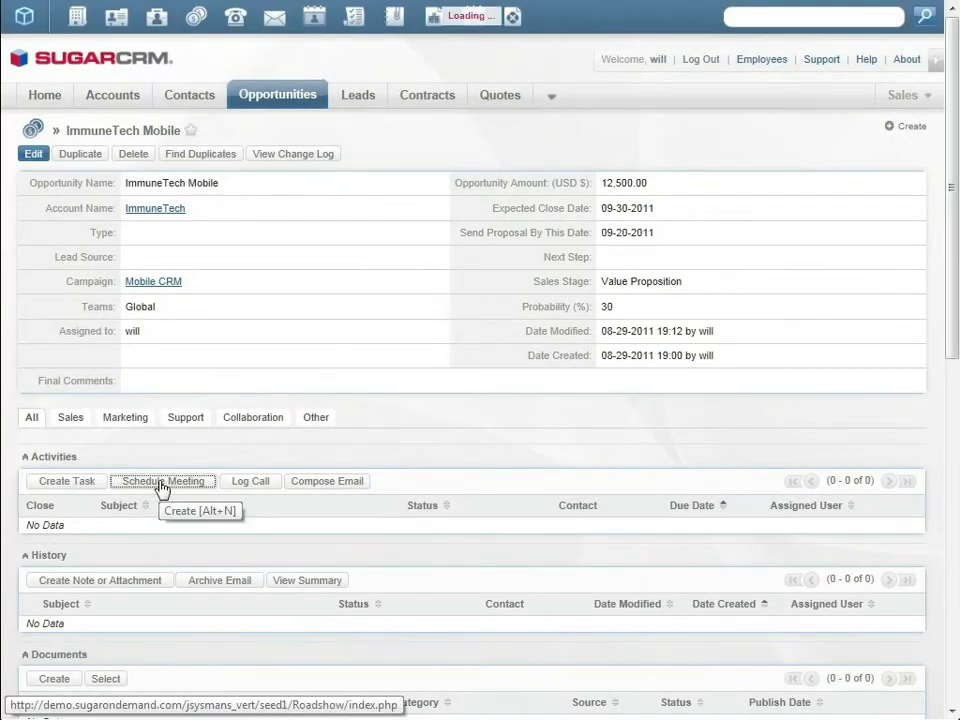
{"action": "left_click", "coordinate": [183, 509]}
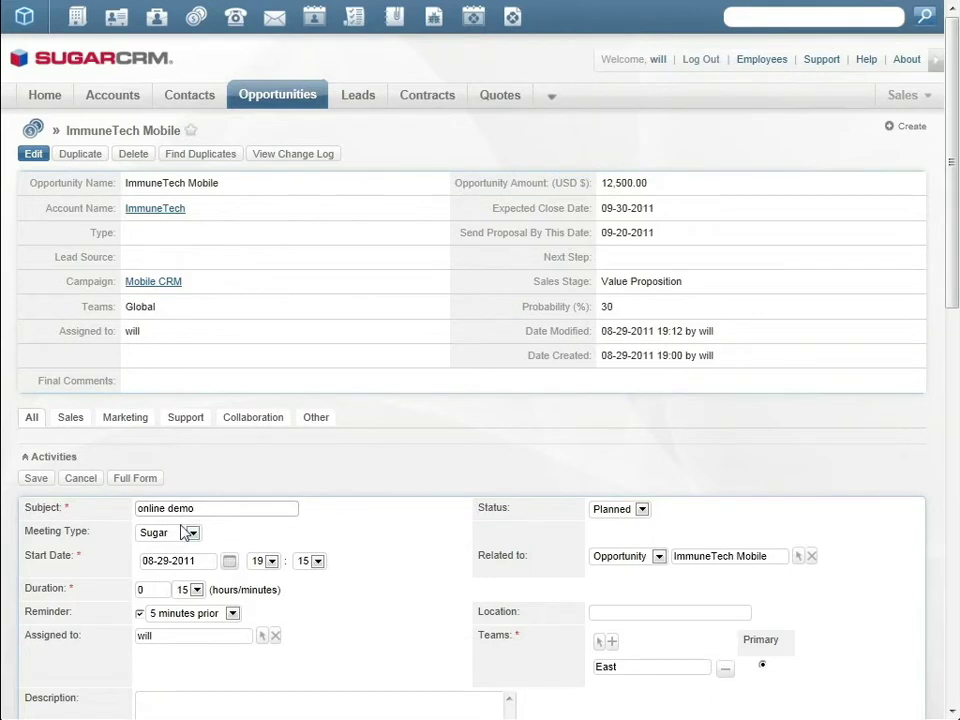
{"action": "left_click", "coordinate": [192, 532]}
{"action": "left_click", "coordinate": [180, 559]}
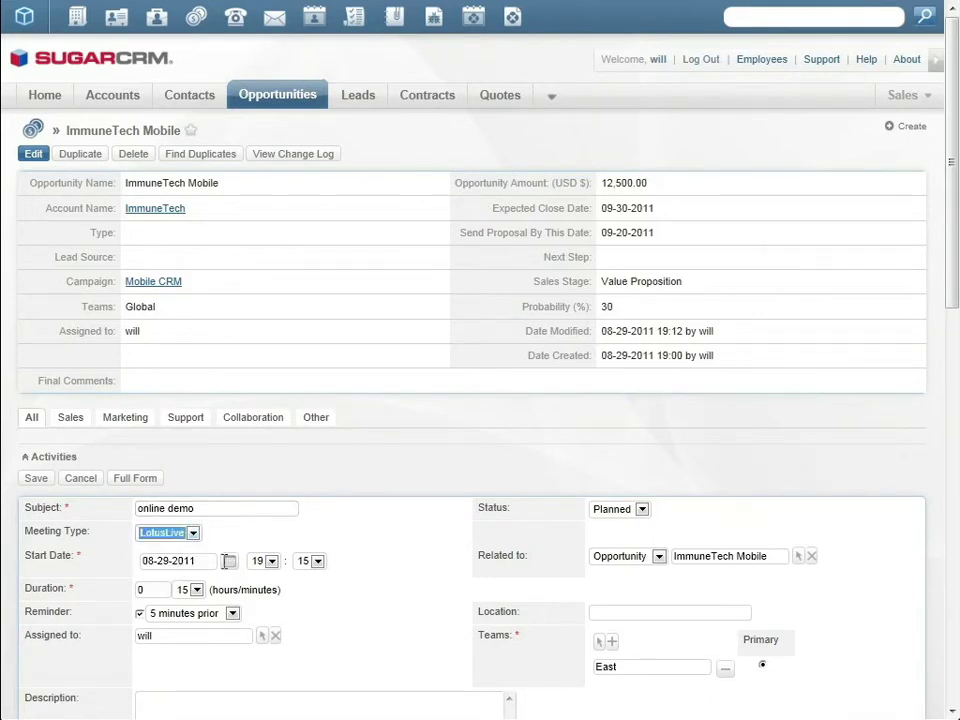
{"action": "left_click", "coordinate": [229, 561]}
{"action": "scroll", "coordinate": [326, 649], "scroll_direction": "down", "scroll_amount": 3}
{"action": "left_click", "coordinate": [359, 306]}
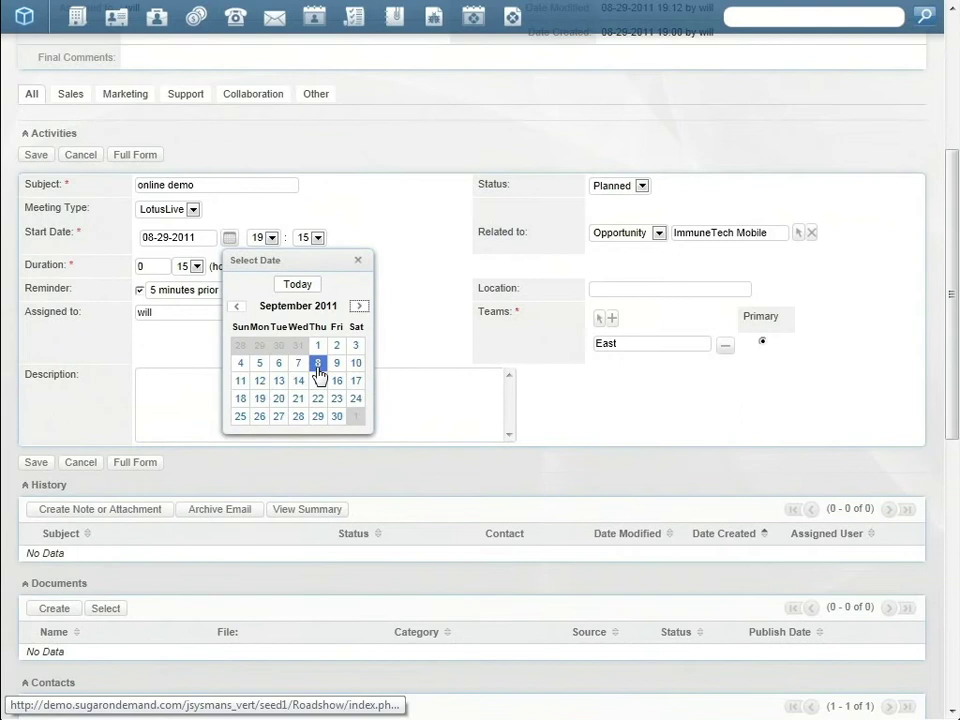
{"action": "left_click", "coordinate": [317, 346]}
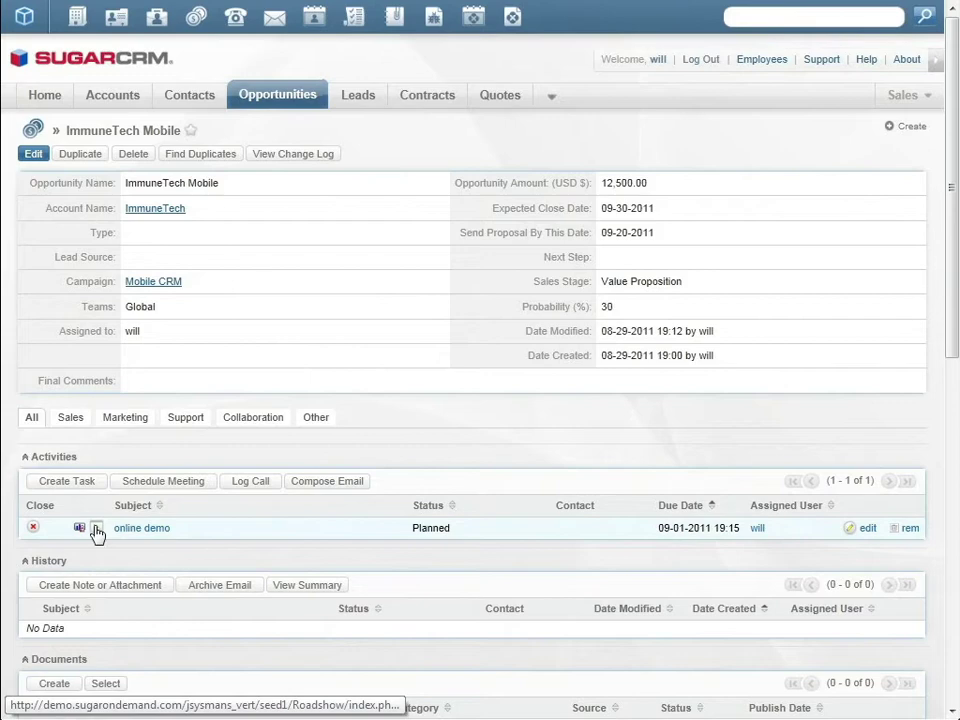
Start the online demo, show CRM Made Mobile slides through Sugar Mobile Strategy, then end the conference
{"action": "left_click", "coordinate": [97, 530]}
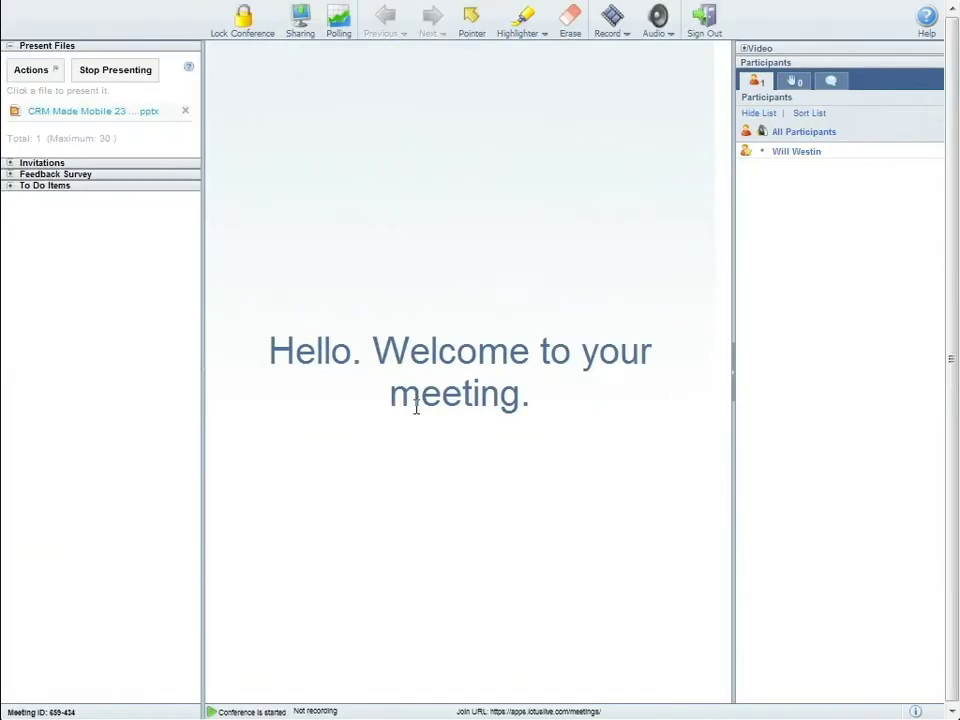
{"action": "left_click", "coordinate": [110, 113]}
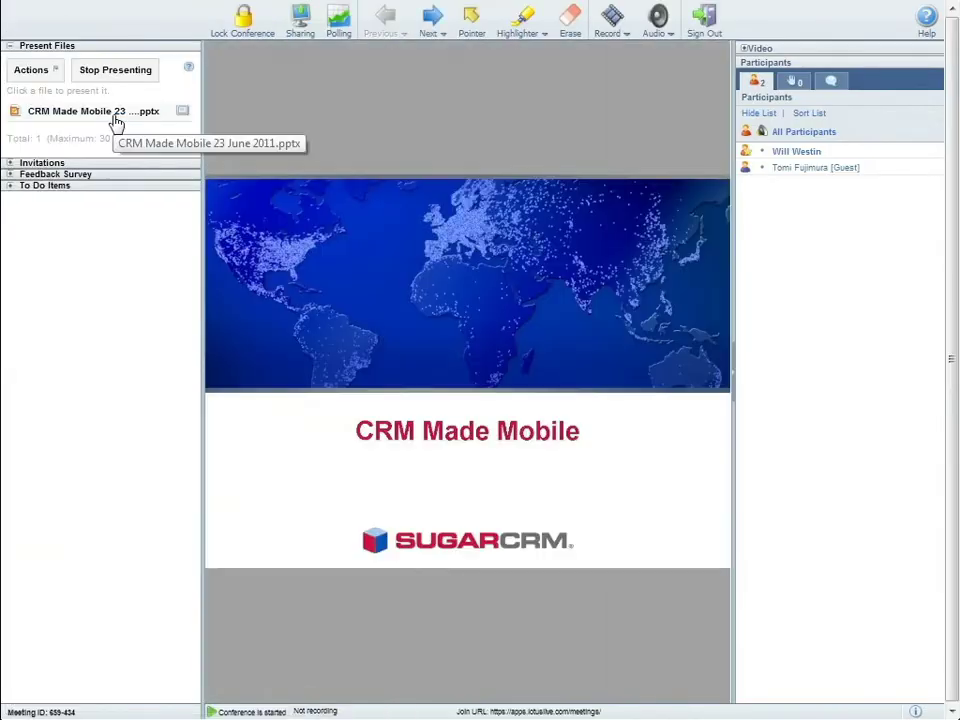
{"action": "left_click", "coordinate": [437, 33]}
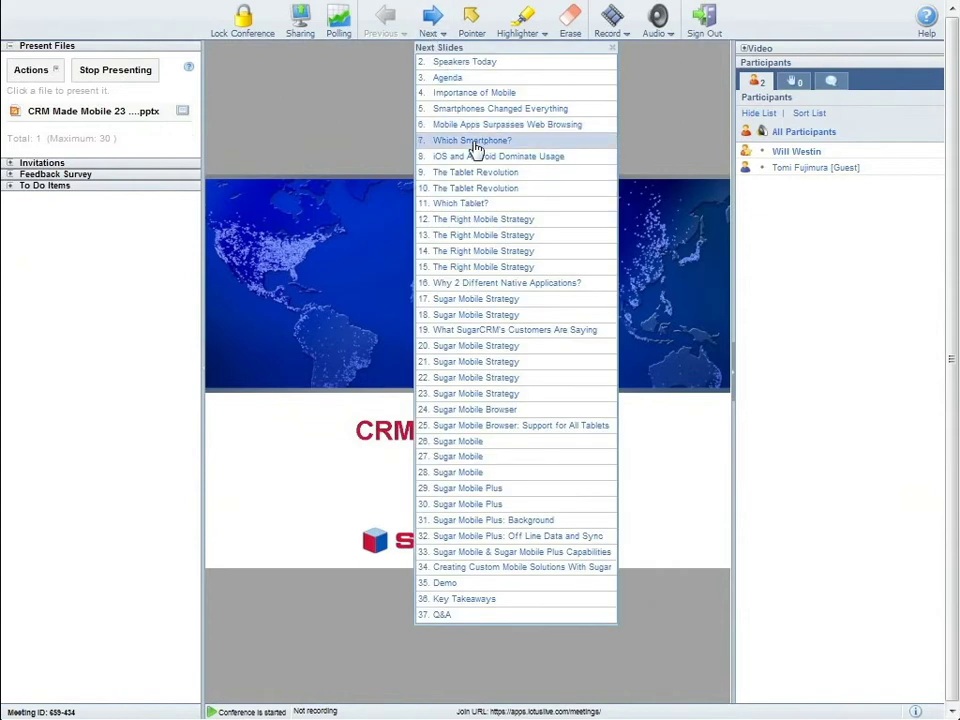
{"action": "left_click", "coordinate": [480, 267]}
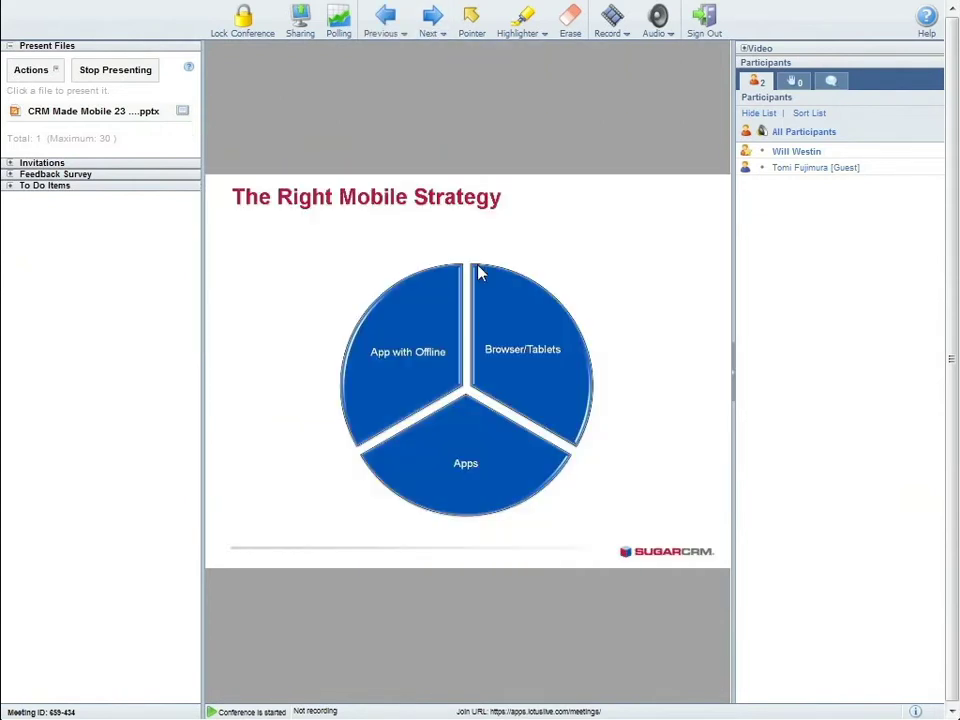
{"action": "left_click", "coordinate": [435, 24]}
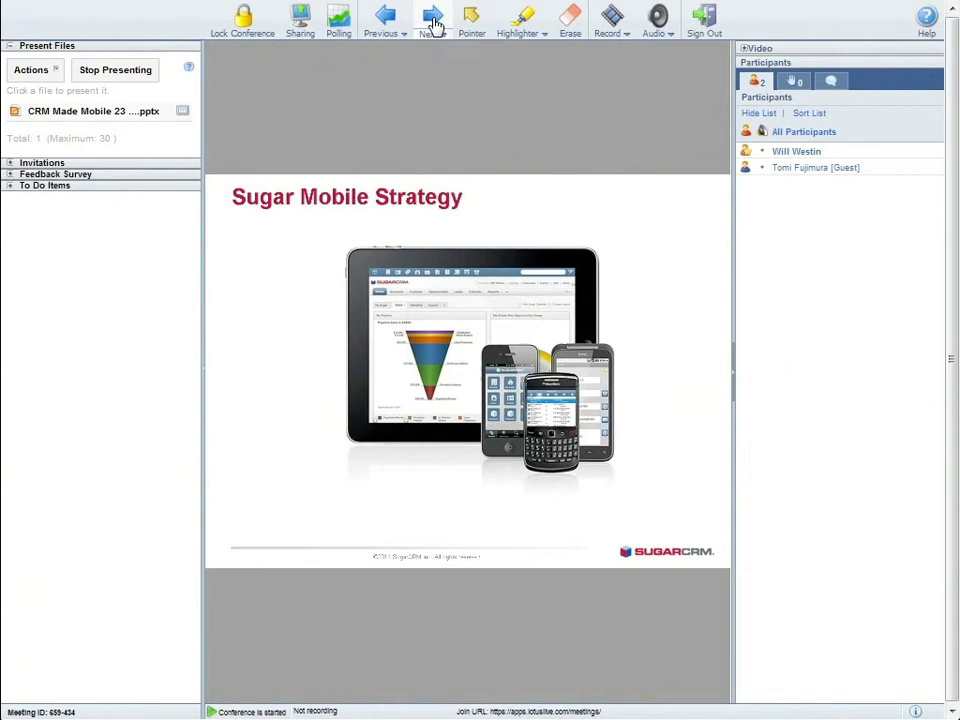
{"action": "left_click", "coordinate": [705, 22]}
{"action": "left_click", "coordinate": [432, 413]}
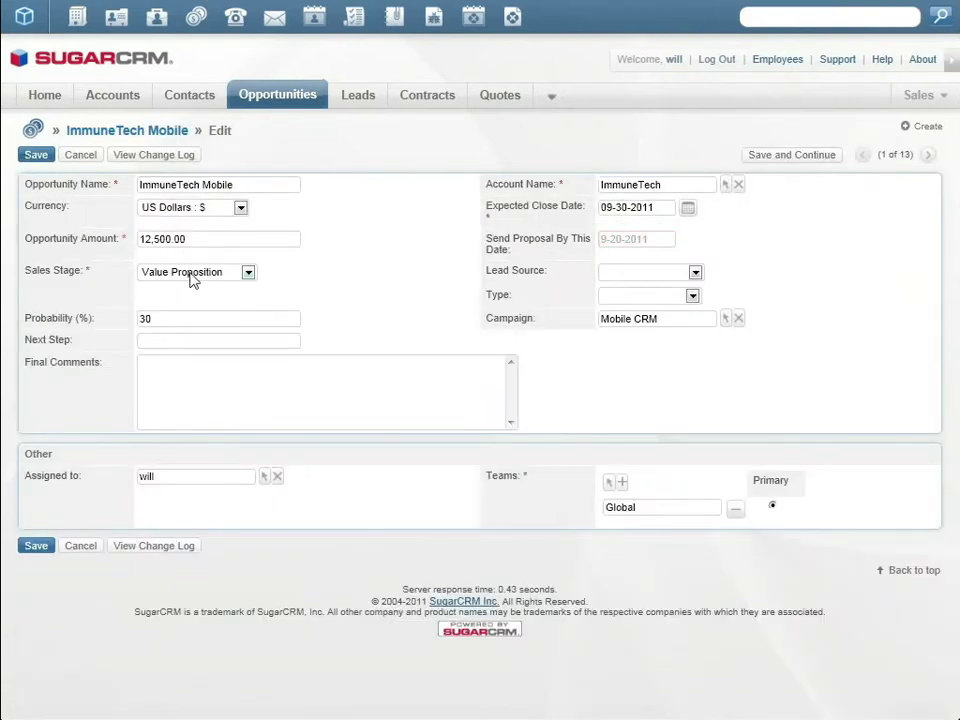
Move ImmuneTech Mobile to Proposal/Price Quote with manager review set to yes, and save
{"action": "left_click", "coordinate": [193, 276]}
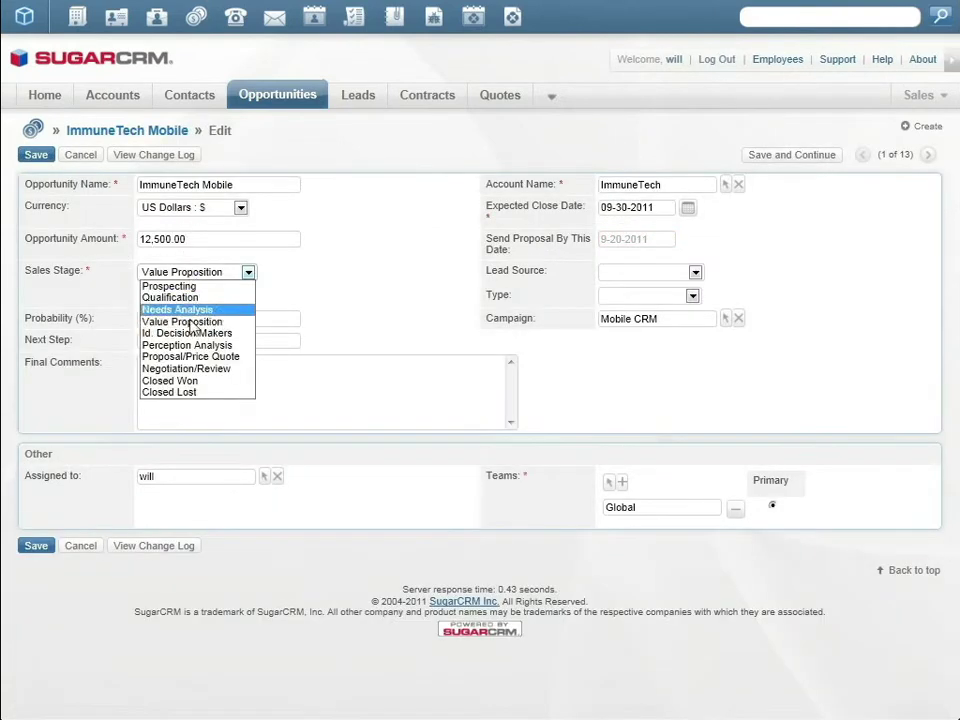
{"action": "left_click", "coordinate": [190, 357]}
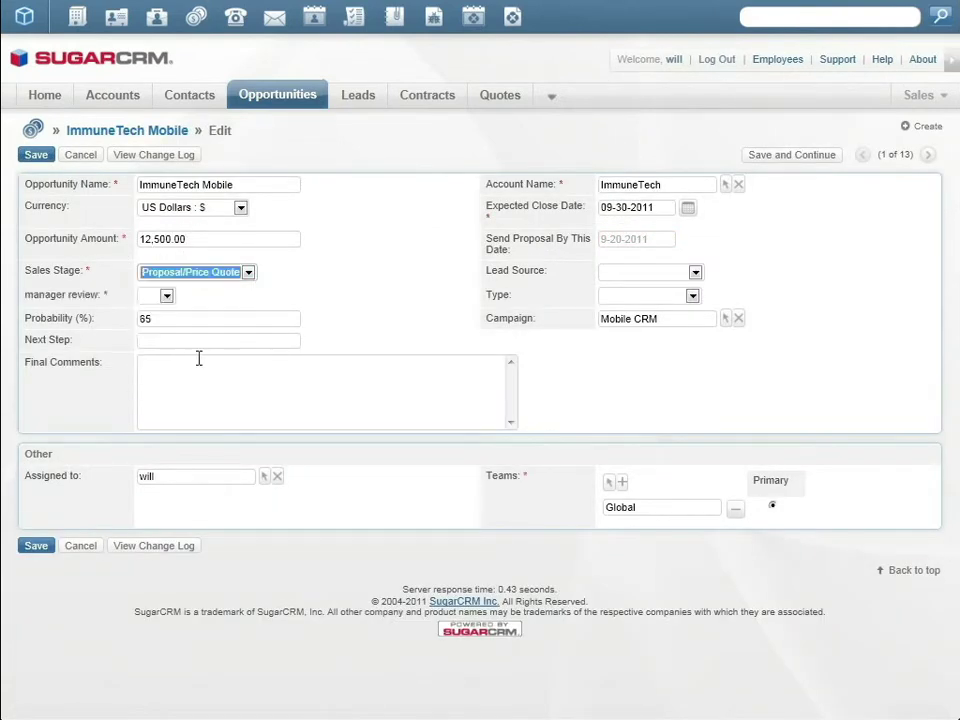
{"action": "left_click", "coordinate": [31, 156]}
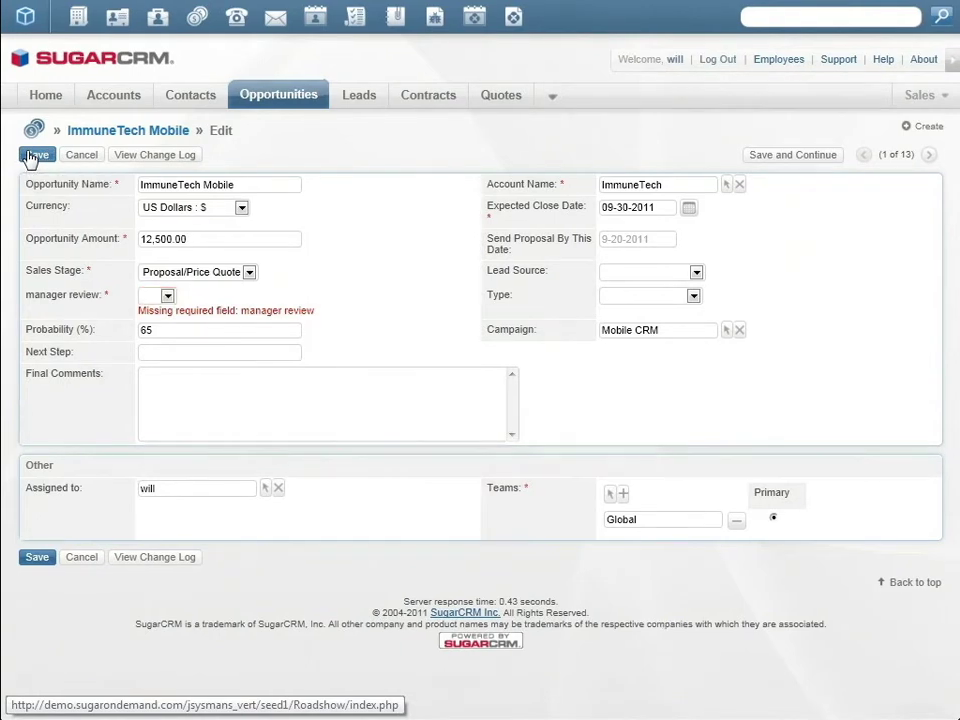
{"action": "left_click", "coordinate": [158, 296]}
{"action": "left_click", "coordinate": [152, 317]}
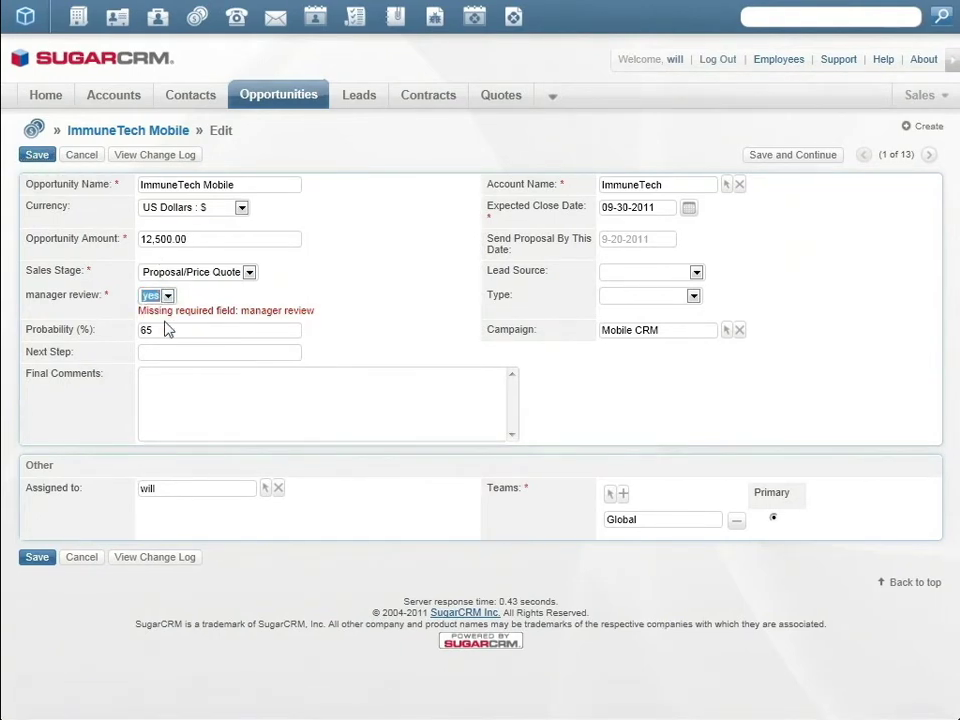
{"action": "left_click", "coordinate": [36, 155]}
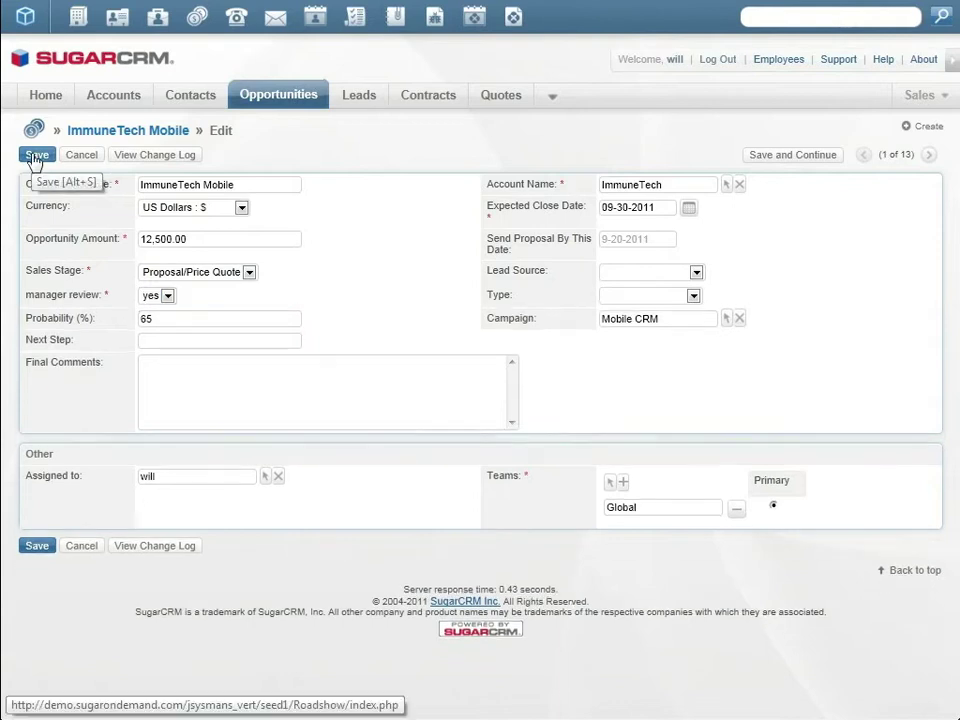
{"action": "left_click", "coordinate": [36, 155]}
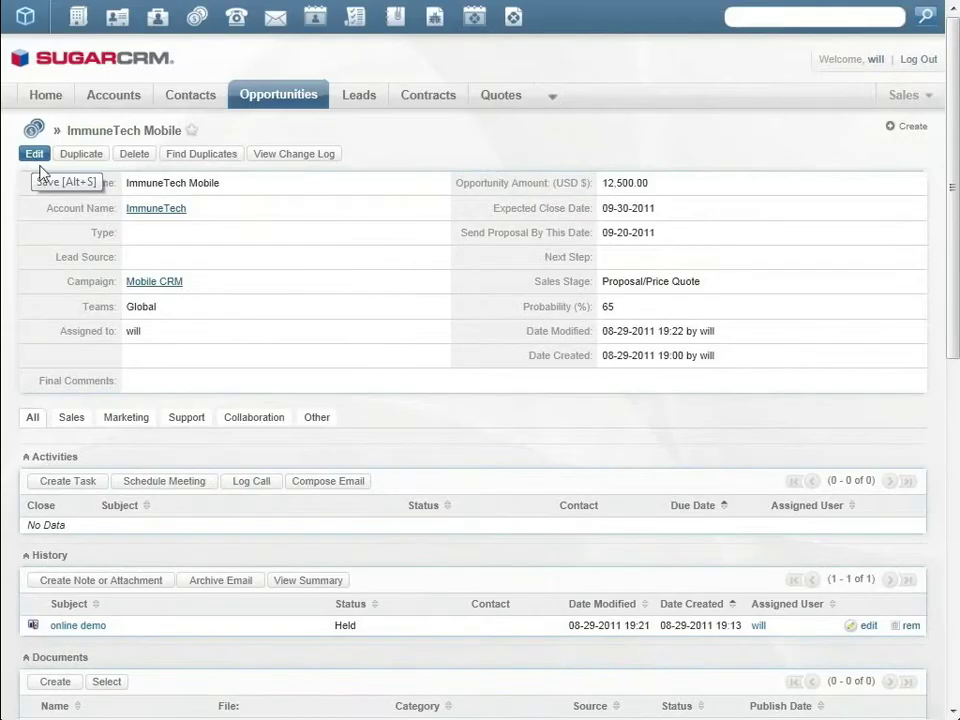
Attach Proposal4Immunetech.docx from LotusLive as an ImmuneTech Mobile document, then open its LotusLive page
{"action": "scroll", "coordinate": [150, 606], "scroll_direction": "down", "scroll_amount": 3}
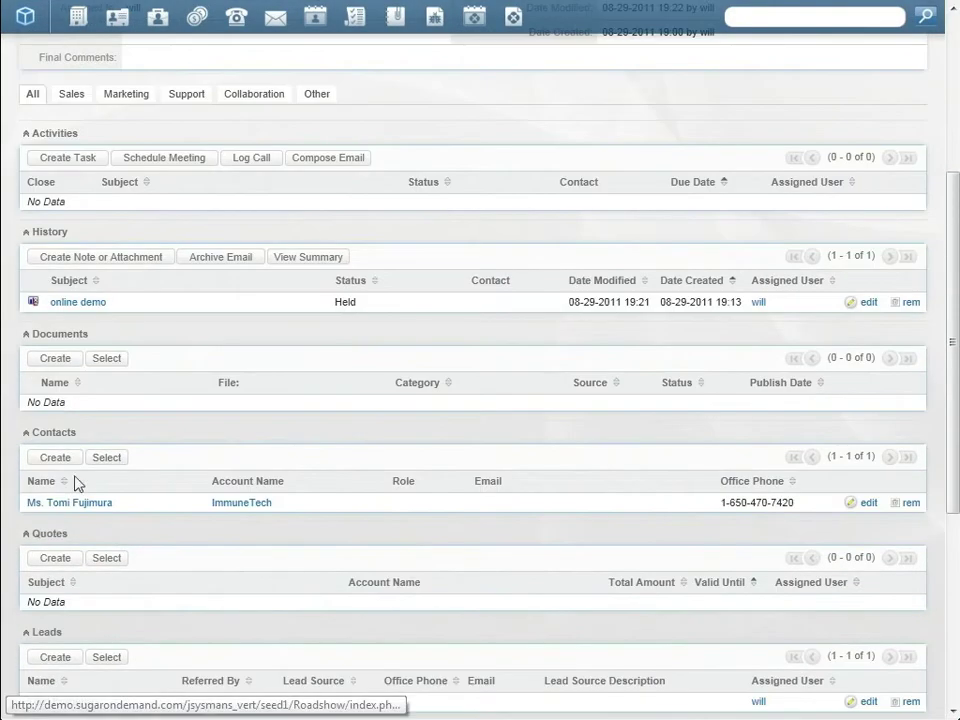
{"action": "left_click", "coordinate": [57, 360]}
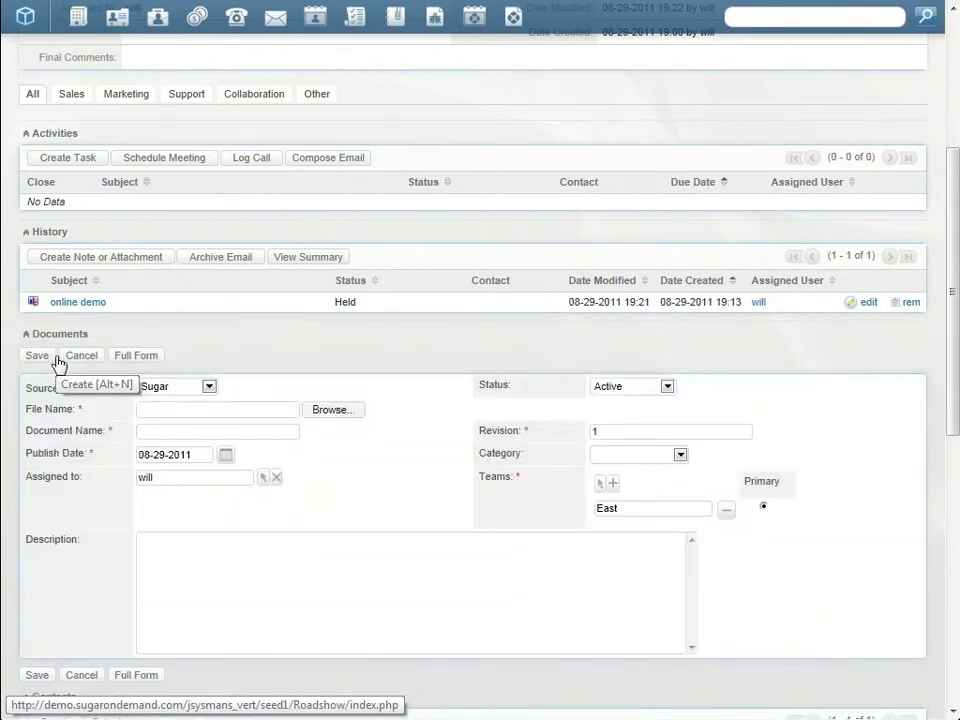
{"action": "left_click", "coordinate": [166, 388]}
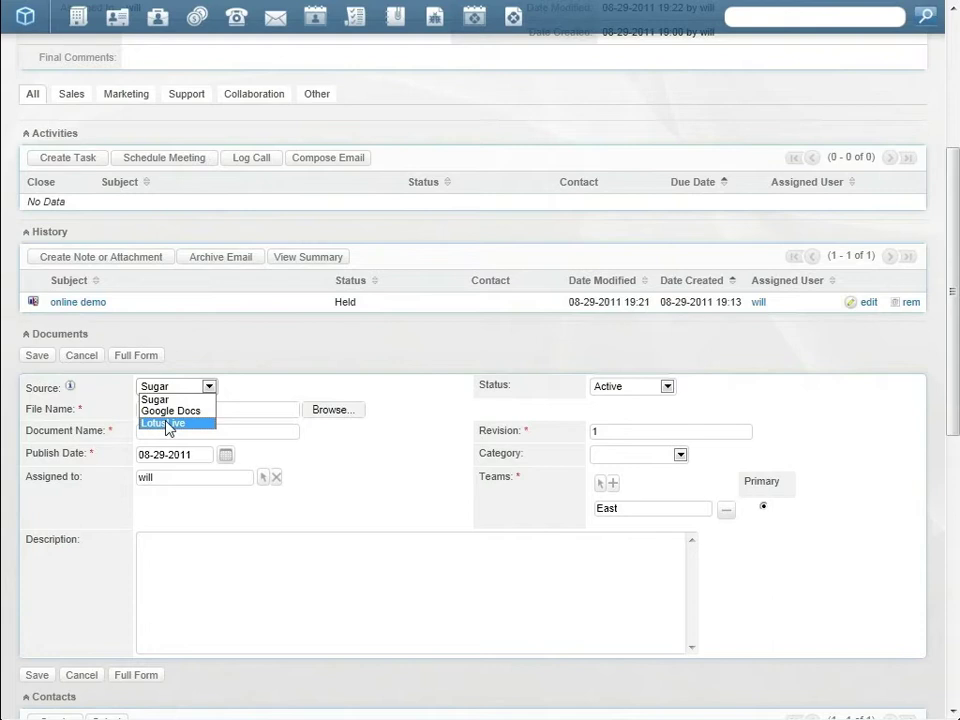
{"action": "left_click", "coordinate": [168, 424]}
{"action": "left_click", "coordinate": [326, 412]}
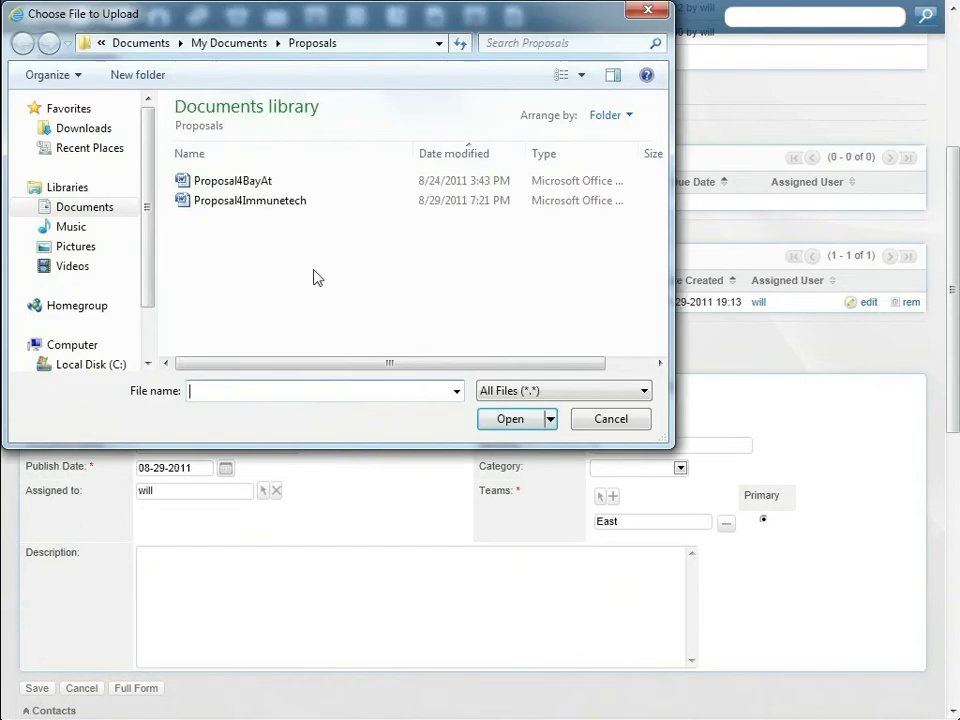
{"action": "left_click", "coordinate": [280, 206]}
{"action": "left_click", "coordinate": [510, 419]}
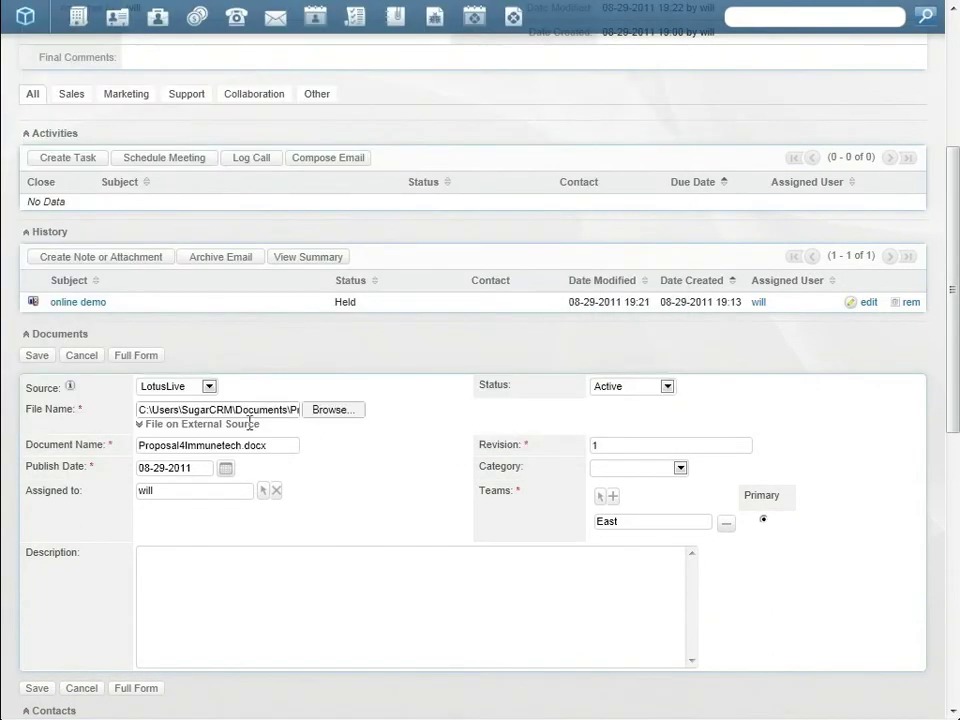
{"action": "left_click", "coordinate": [37, 356]}
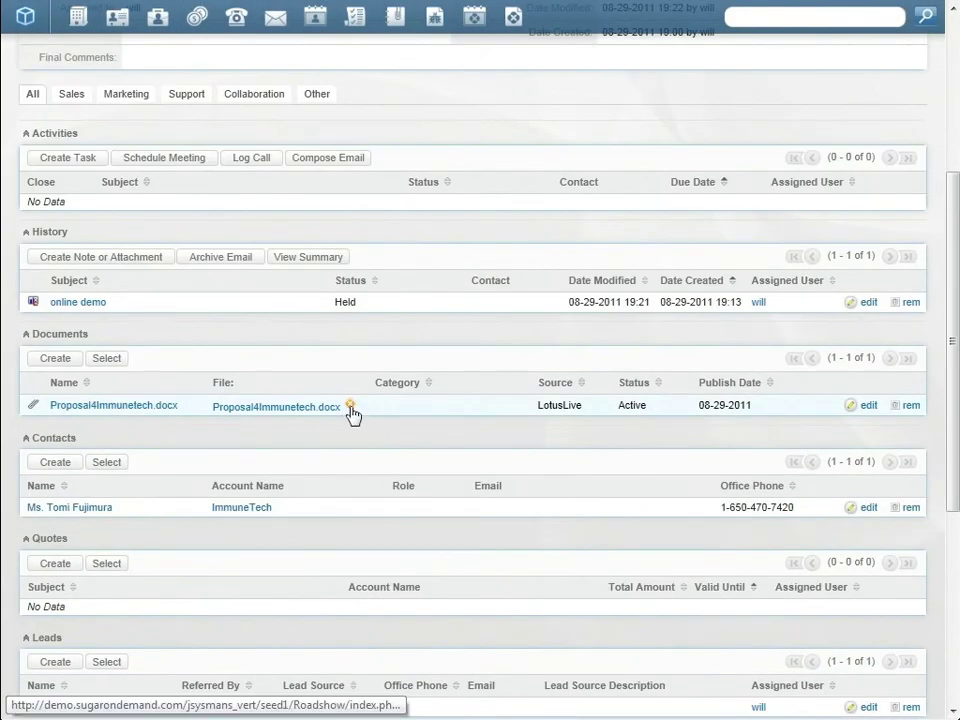
{"action": "left_click", "coordinate": [349, 410]}
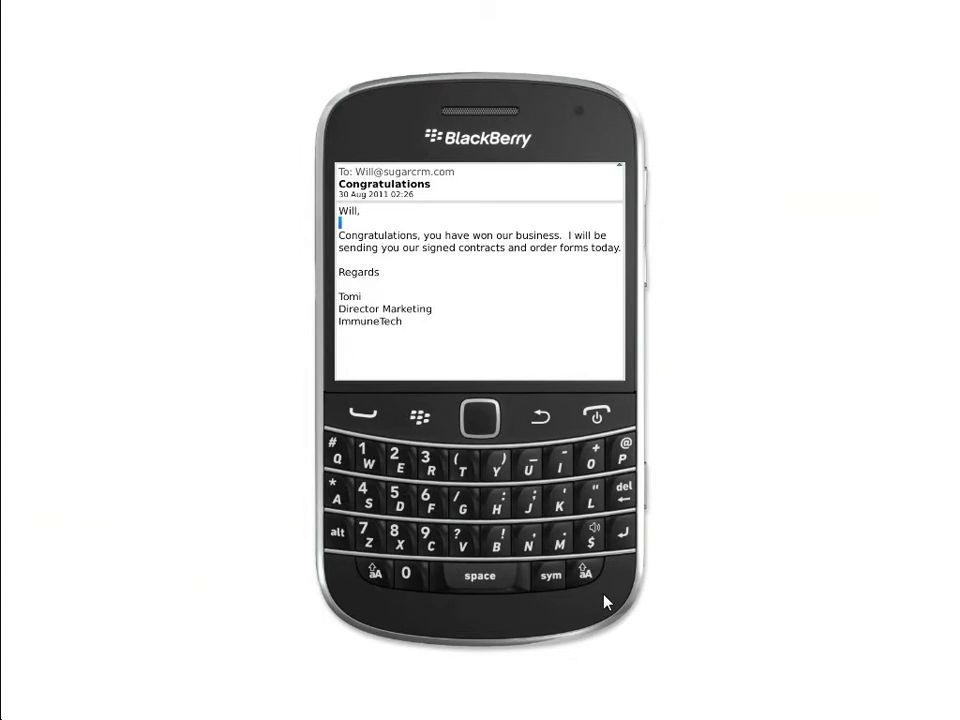
Use Copy to Sugar on the Congratulations email and save it linked to the ImmuneTech contact
{"action": "left_click", "coordinate": [420, 416]}
{"action": "scroll", "coordinate": [416, 354], "scroll_direction": "down", "scroll_amount": 8}
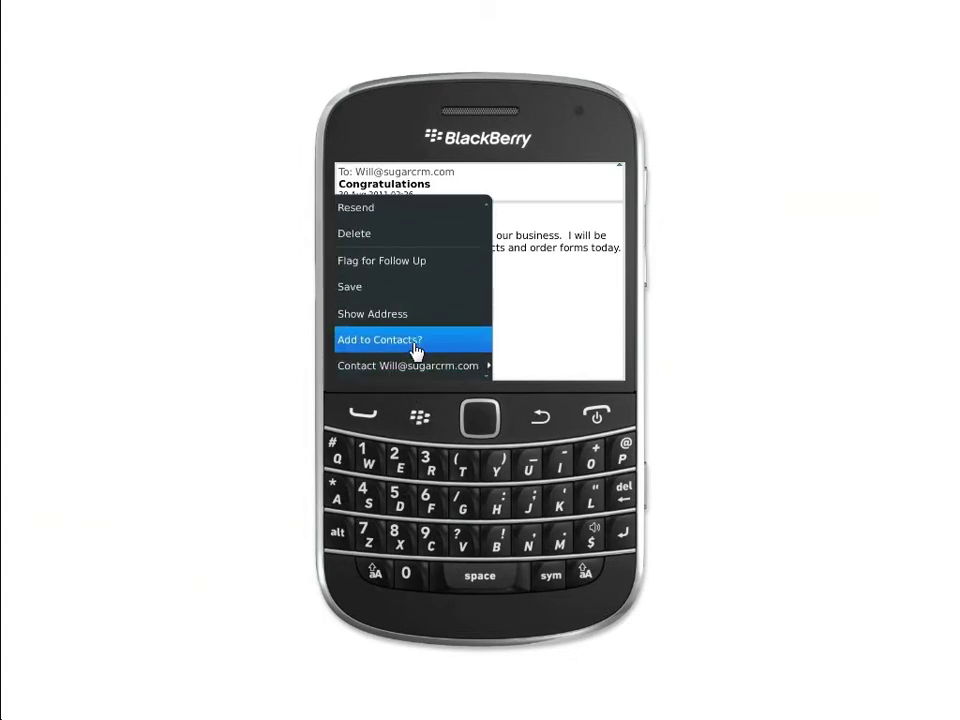
{"action": "scroll", "coordinate": [416, 350], "scroll_direction": "down", "scroll_amount": 2}
{"action": "left_click", "coordinate": [416, 348]}
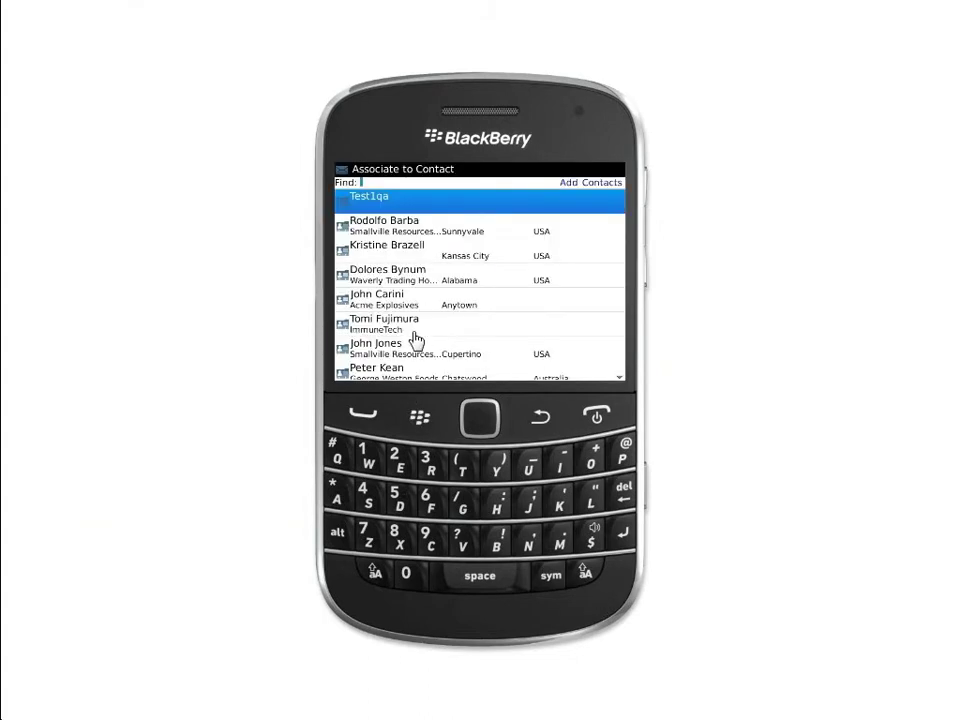
{"action": "left_click", "coordinate": [414, 332]}
{"action": "left_click", "coordinate": [454, 280]}
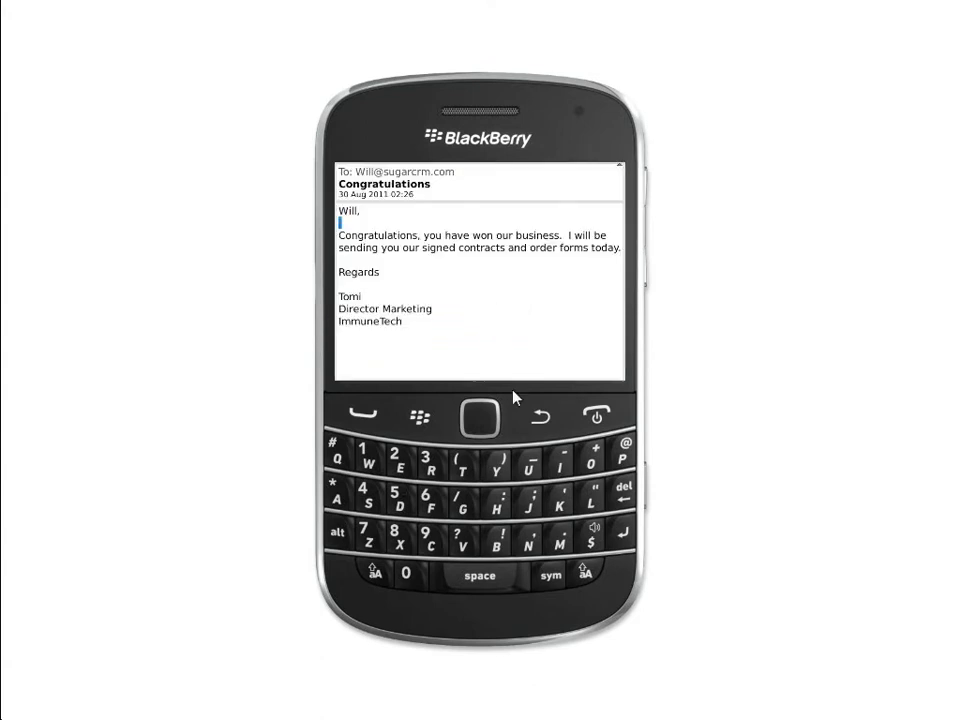
Switch to Sugar Mobile Plus and open the ImmuneTech Mobile opportunity
{"action": "left_click", "coordinate": [540, 416]}
{"action": "left_click", "coordinate": [420, 416]}
{"action": "left_click", "coordinate": [420, 416]}
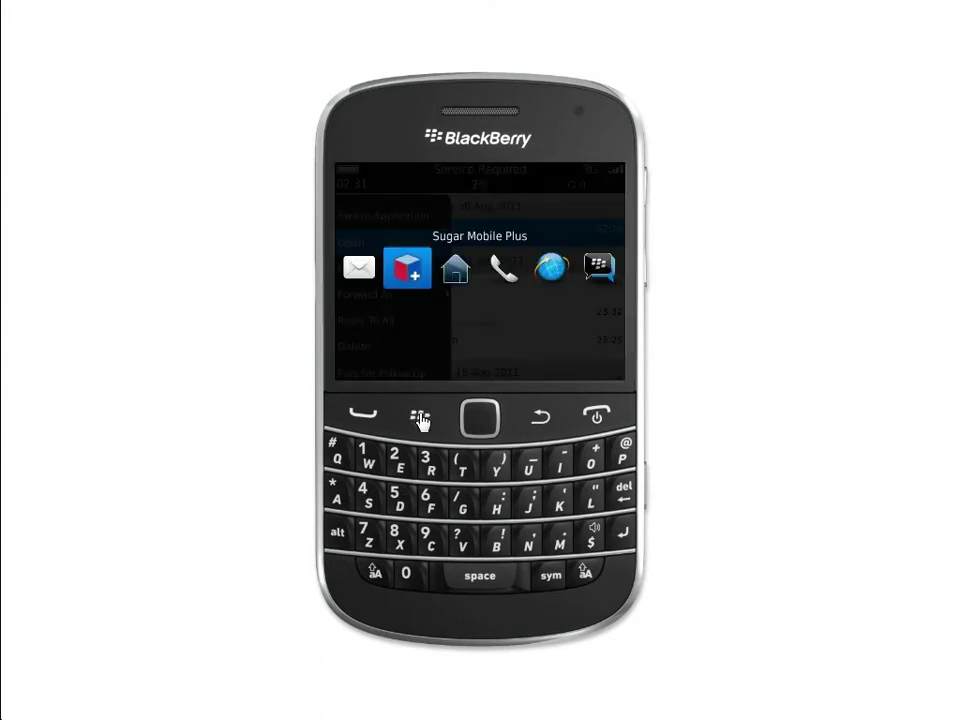
{"action": "left_click", "coordinate": [408, 262]}
{"action": "left_click", "coordinate": [553, 187]}
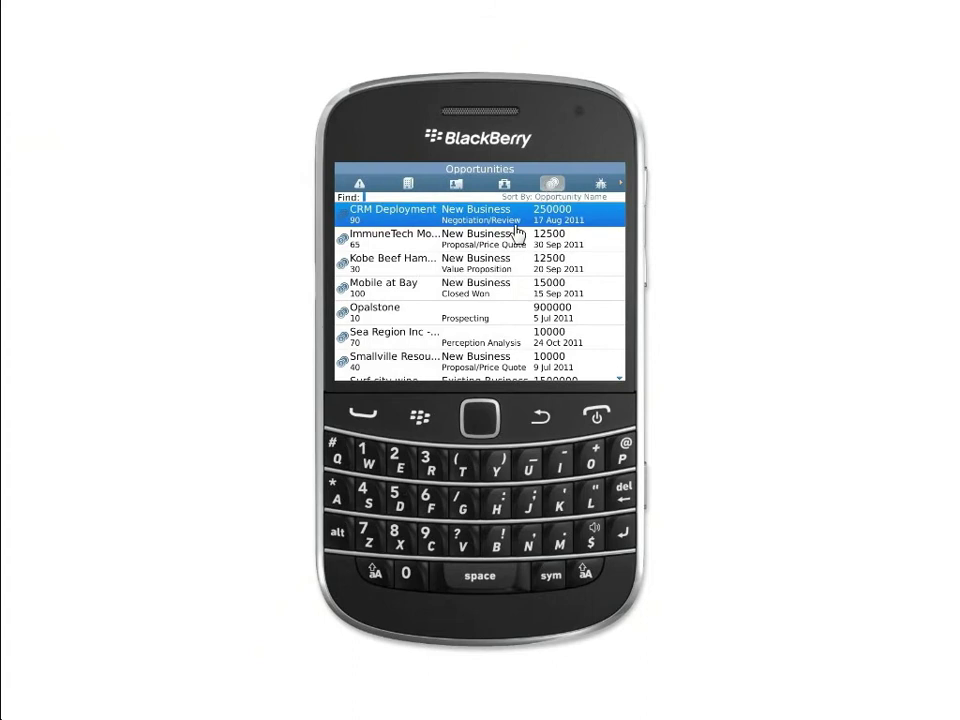
{"action": "left_click", "coordinate": [494, 240]}
Edit the opportunity's Sales Stage to Closed Won and save it
{"action": "scroll", "coordinate": [506, 364], "scroll_direction": "down", "scroll_amount": 3}
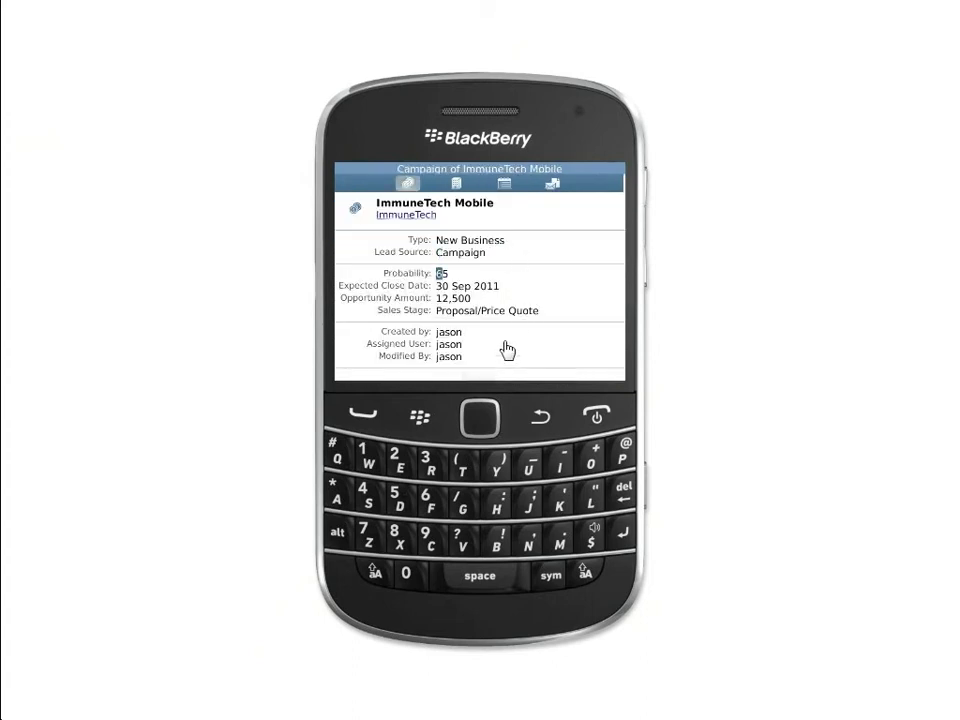
{"action": "left_click", "coordinate": [480, 367]}
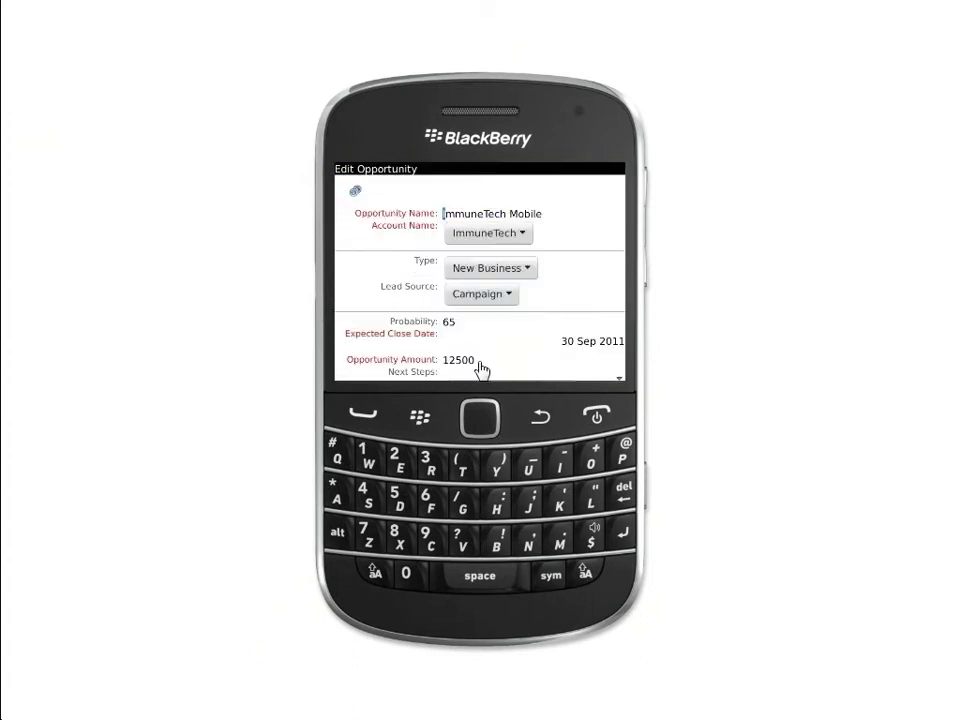
{"action": "scroll", "coordinate": [506, 348], "scroll_direction": "down", "scroll_amount": 2}
{"action": "scroll", "coordinate": [510, 330], "scroll_direction": "down", "scroll_amount": 1}
{"action": "left_click", "coordinate": [514, 315]}
{"action": "scroll", "coordinate": [508, 336], "scroll_direction": "down", "scroll_amount": 3}
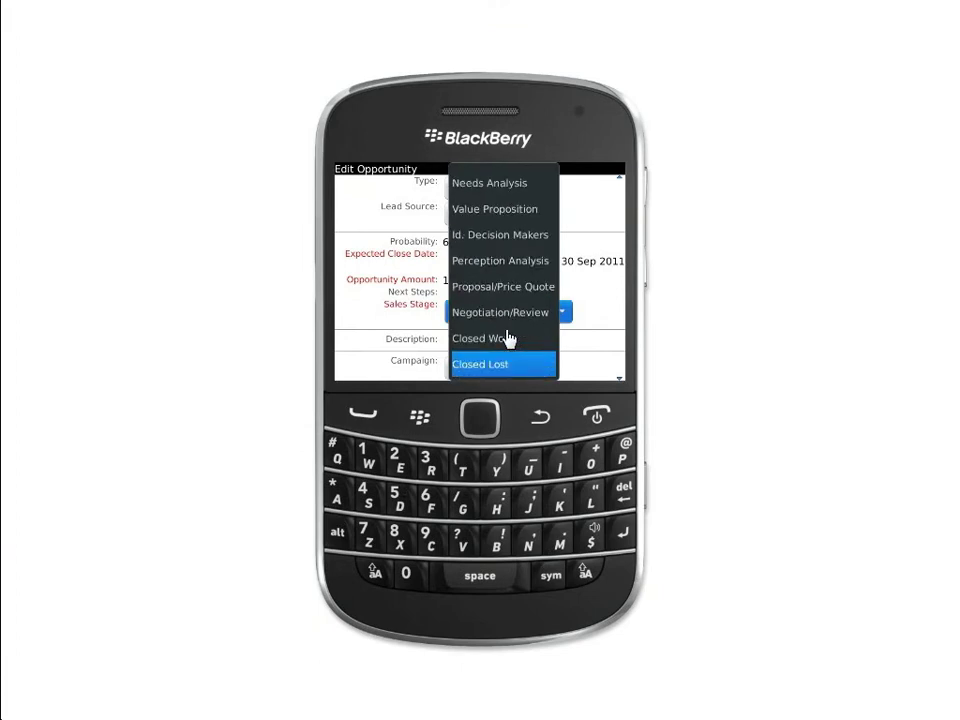
{"action": "left_click", "coordinate": [508, 336]}
{"action": "scroll", "coordinate": [487, 369], "scroll_direction": "down", "scroll_amount": 1}
{"action": "left_click", "coordinate": [456, 364]}
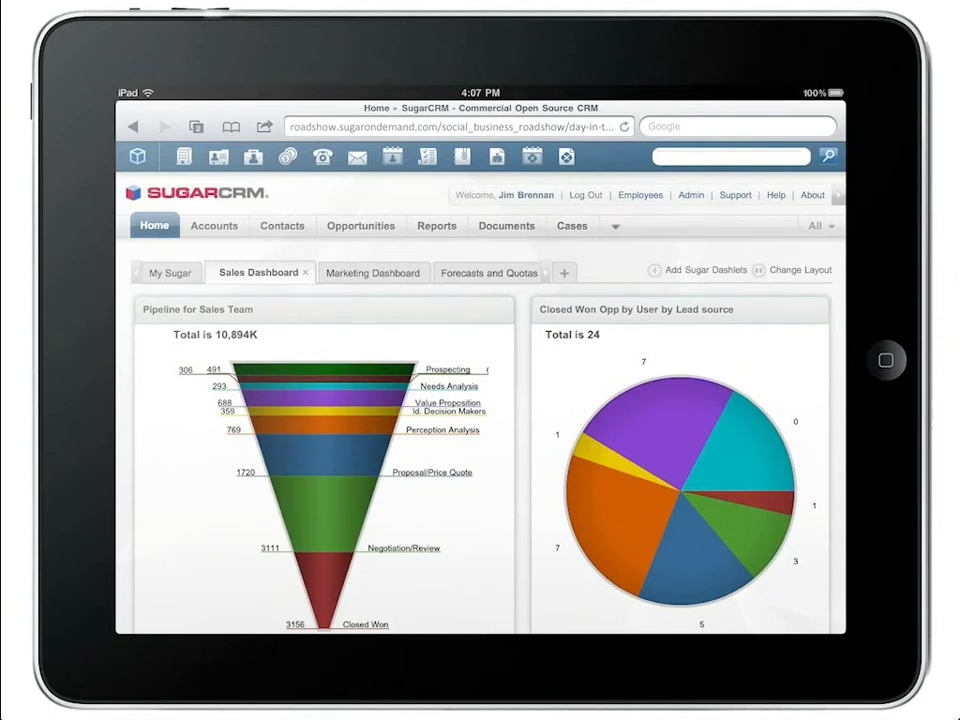
Under the ImmuneTech Mobile WON post in Activity Streams, reply 'Congratulations, this deal brought us over quota'
{"action": "left_click", "coordinate": [382, 272]}
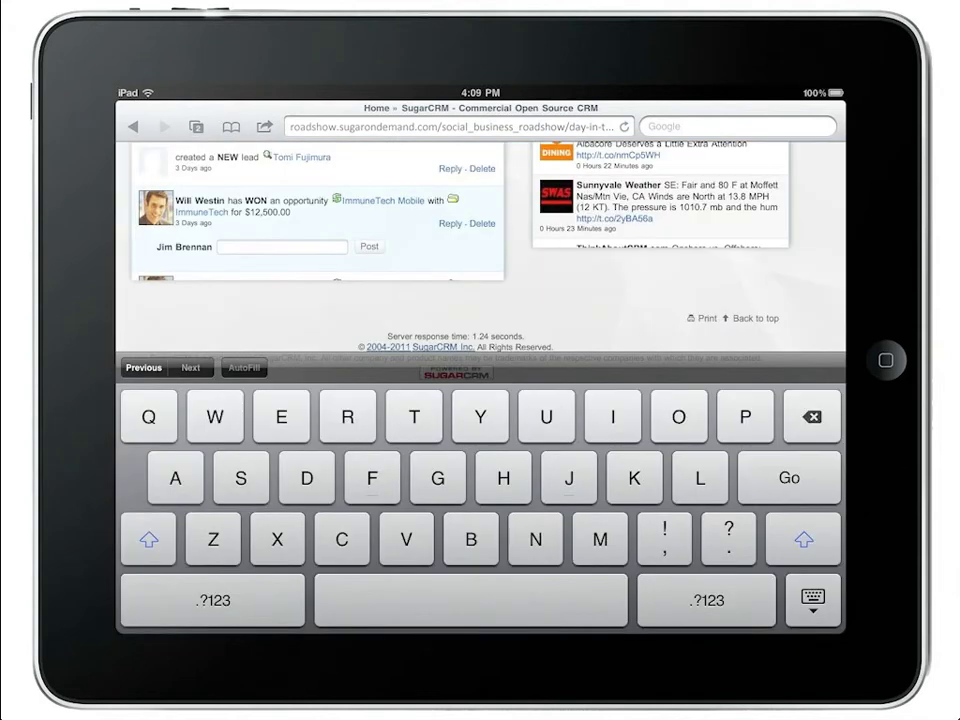
{"action": "type", "text": "Congratulations"}
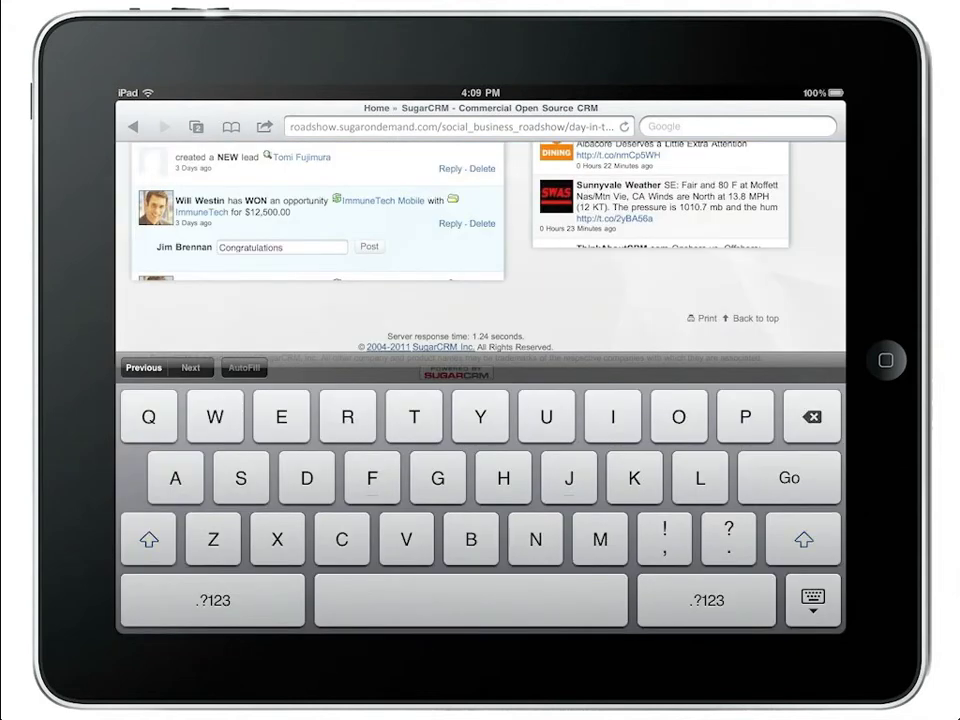
{"action": "type", "text": ", this deal bro"}
{"action": "type", "text": "ught us over quota"}
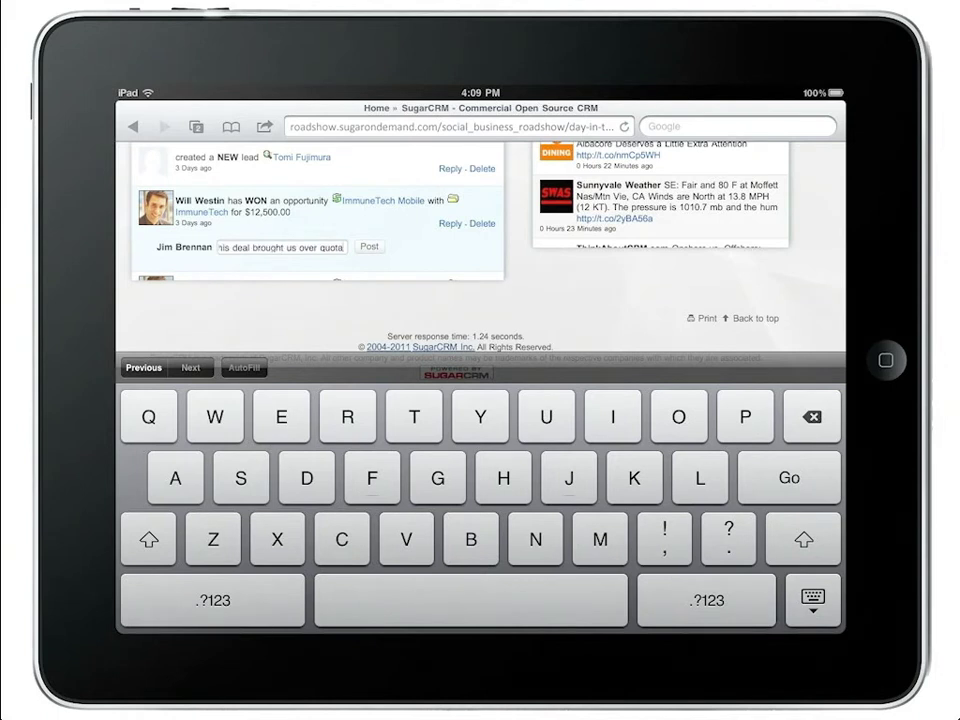
{"action": "key", "text": "Return"}
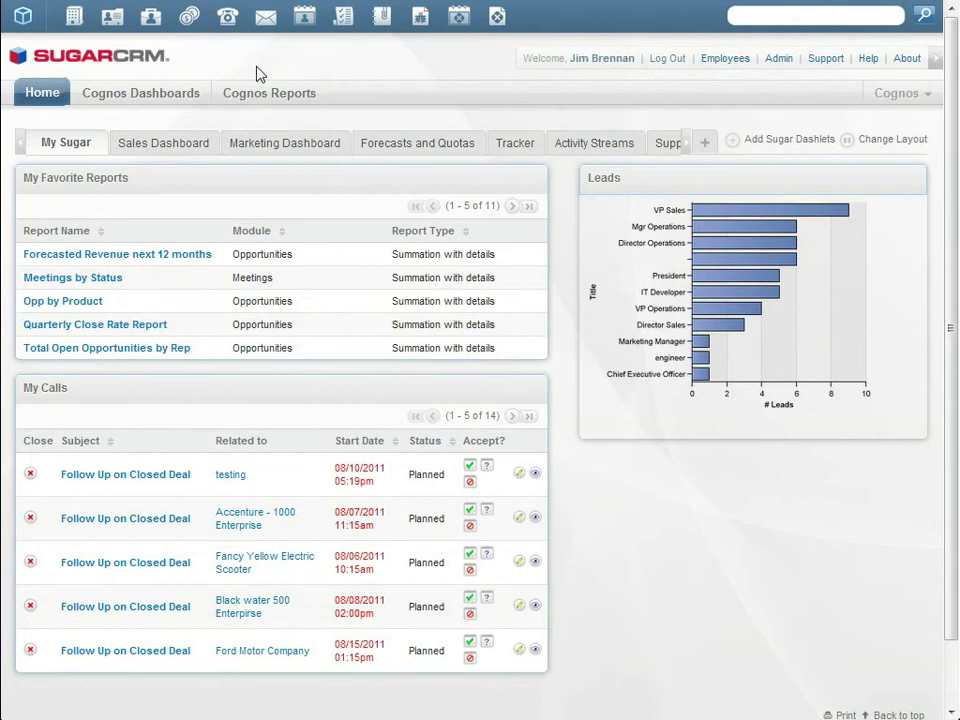
Open Cognos Dashboards and then Cognos Reports to show the Opportunities Dashboard
{"action": "left_click", "coordinate": [170, 105]}
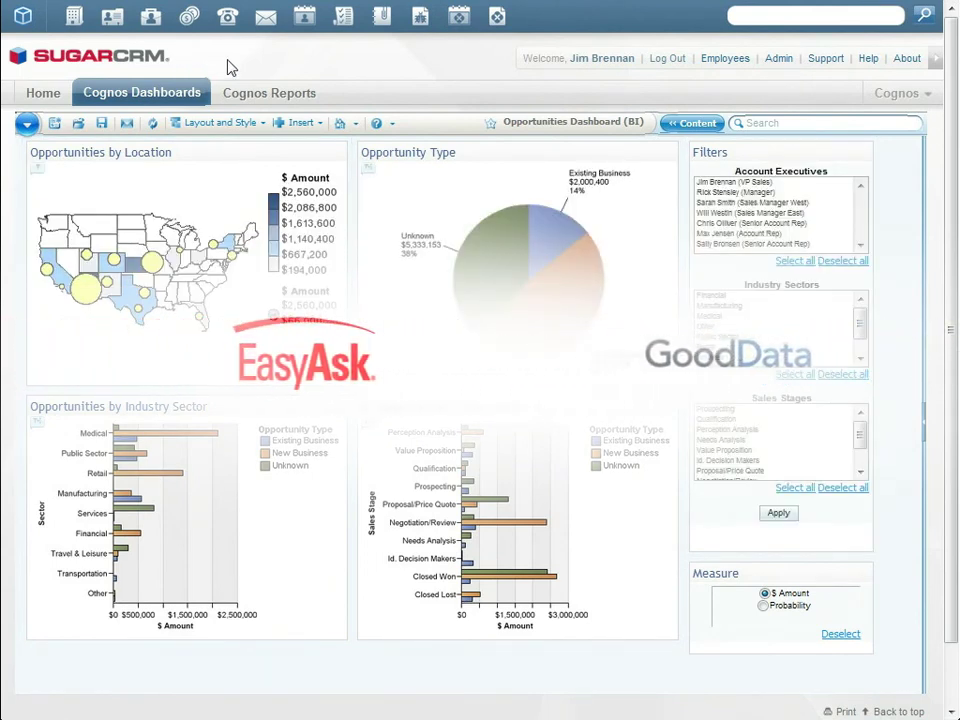
{"action": "left_click", "coordinate": [265, 94]}
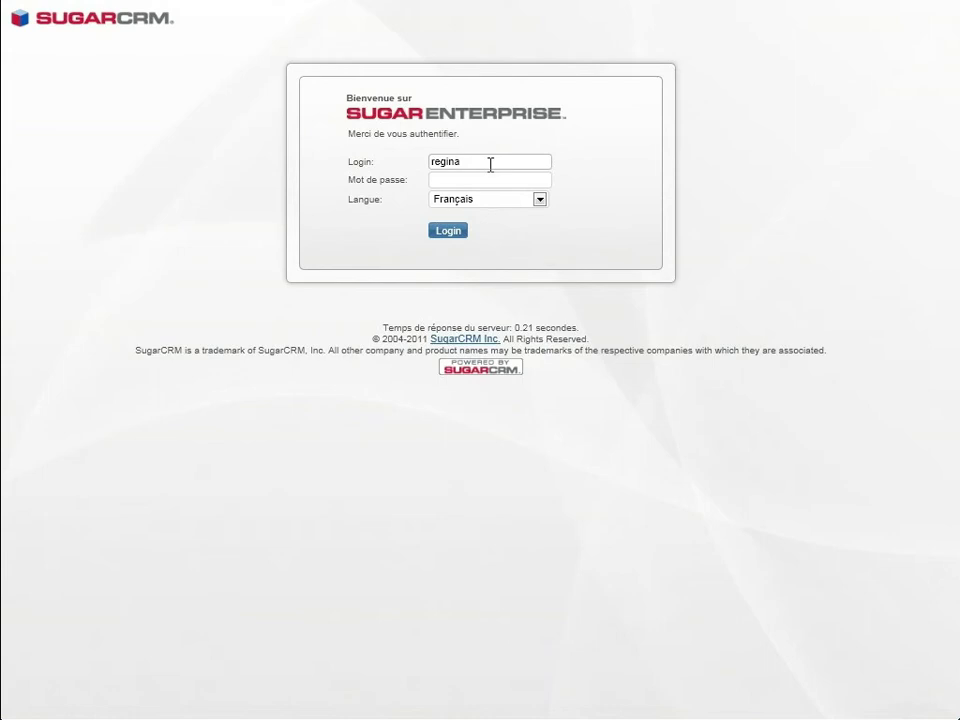
Log in with the account password and Français as language, then open My Support Dashboard
{"action": "key", "text": "Tab"}
{"action": "left_click", "coordinate": [482, 205]}
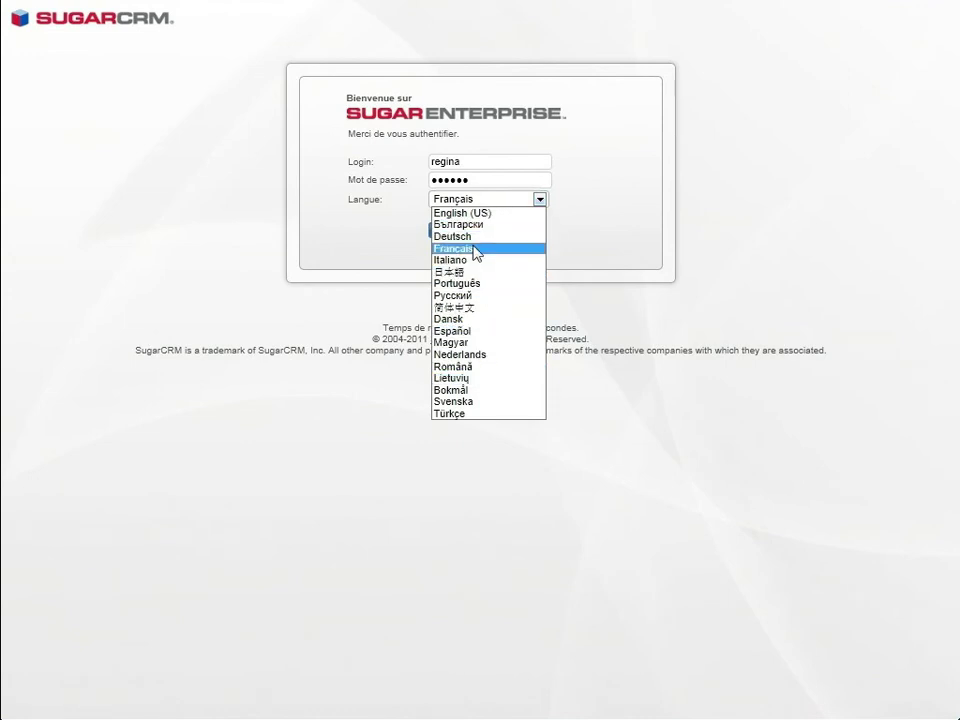
{"action": "left_click", "coordinate": [477, 248]}
{"action": "left_click", "coordinate": [448, 229]}
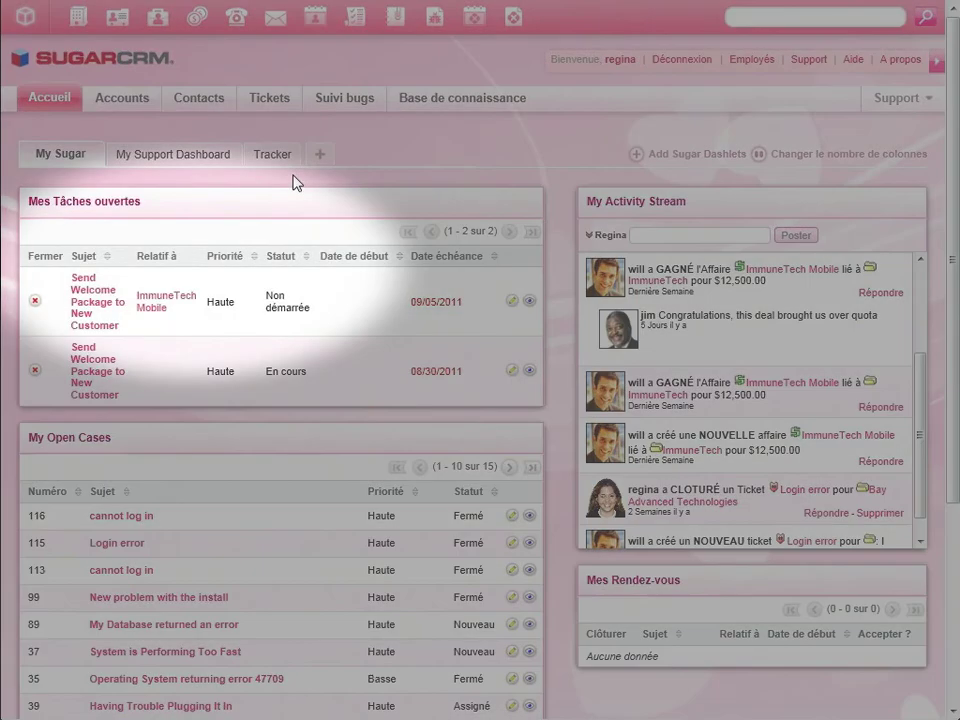
{"action": "left_click", "coordinate": [208, 157]}
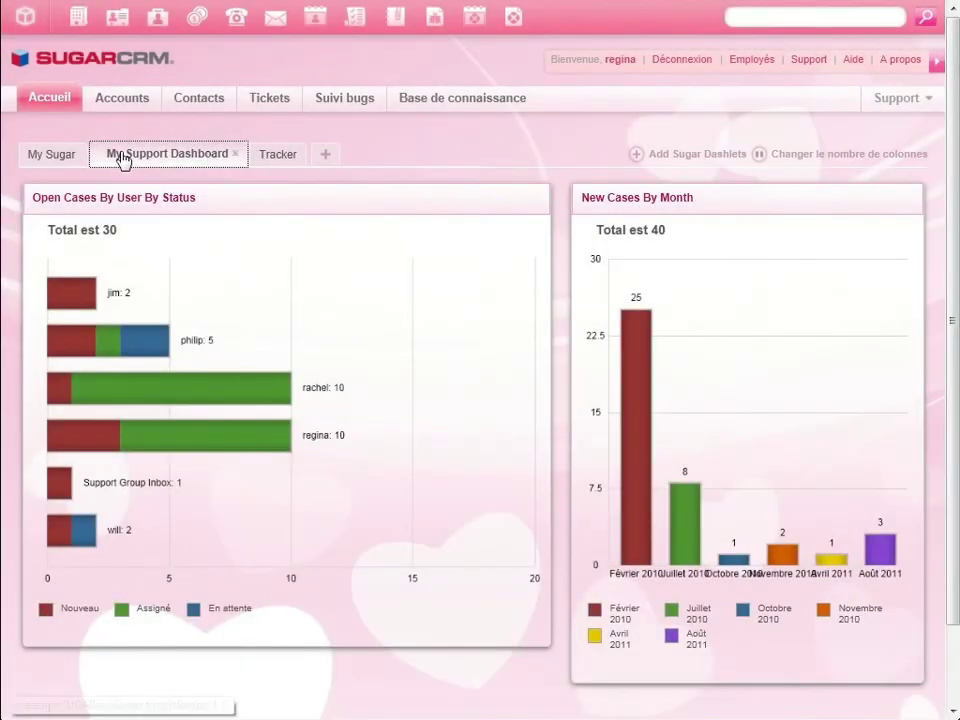
Address the welcome email to the ImmuneTech contact via Sugar last-name search and send it
{"action": "left_click", "coordinate": [48, 157]}
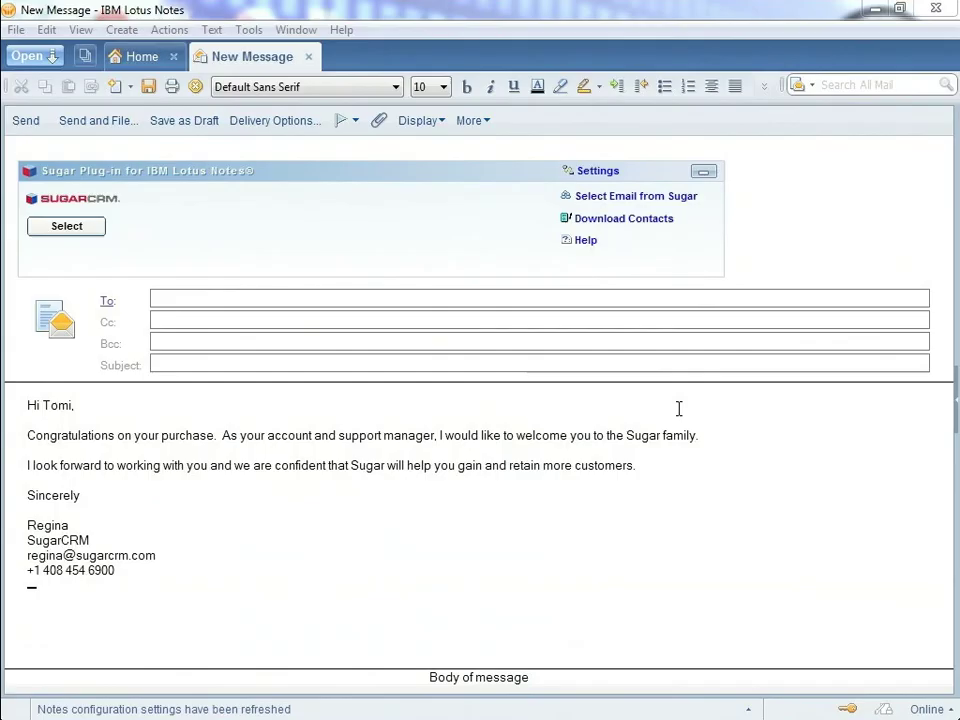
{"action": "left_click", "coordinate": [72, 227]}
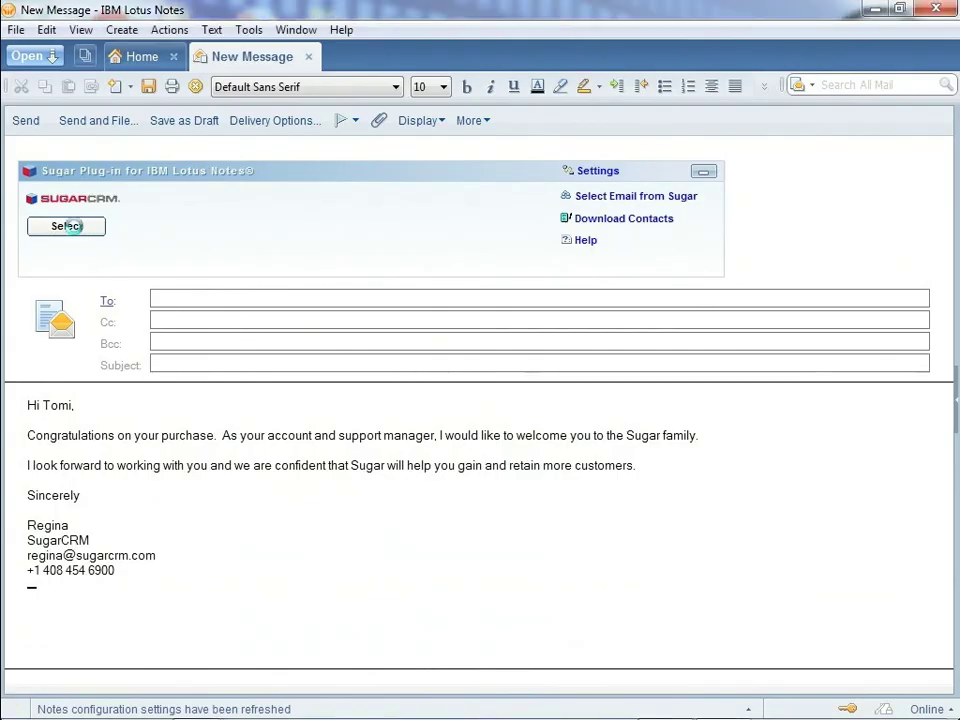
{"action": "type", "text": "fuji"}
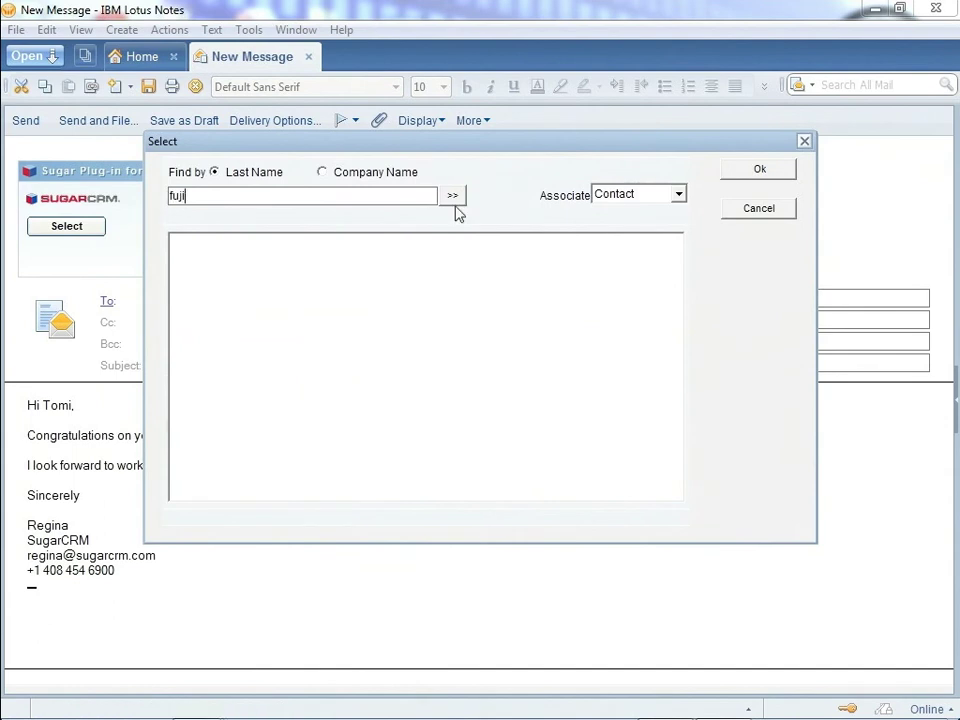
{"action": "left_click", "coordinate": [453, 198]}
{"action": "left_click", "coordinate": [249, 251]}
{"action": "left_click", "coordinate": [775, 170]}
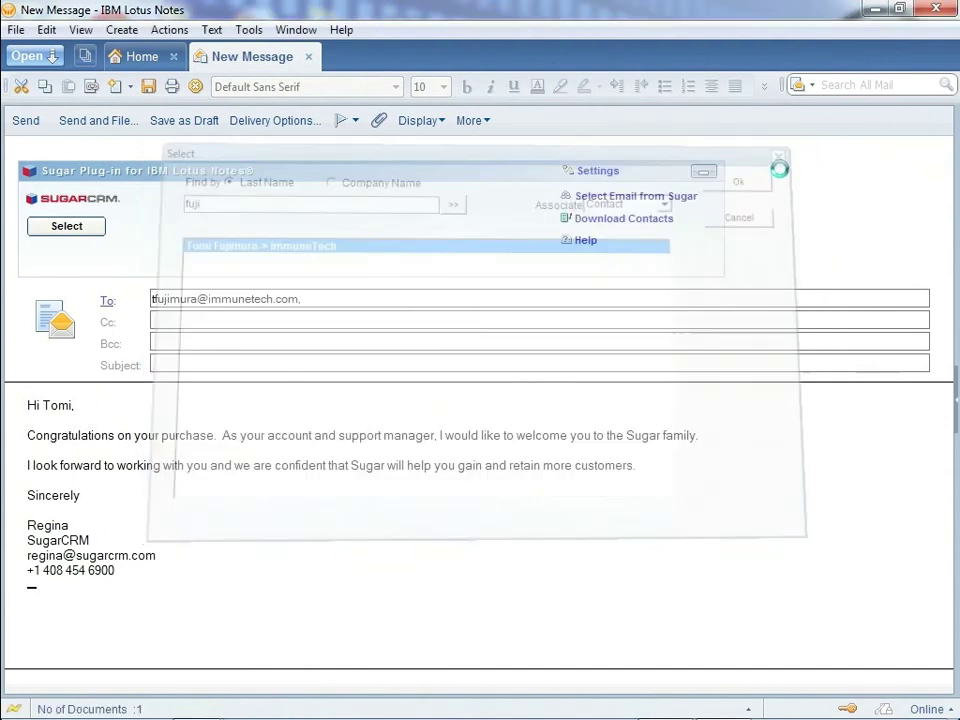
{"action": "left_click", "coordinate": [26, 120]}
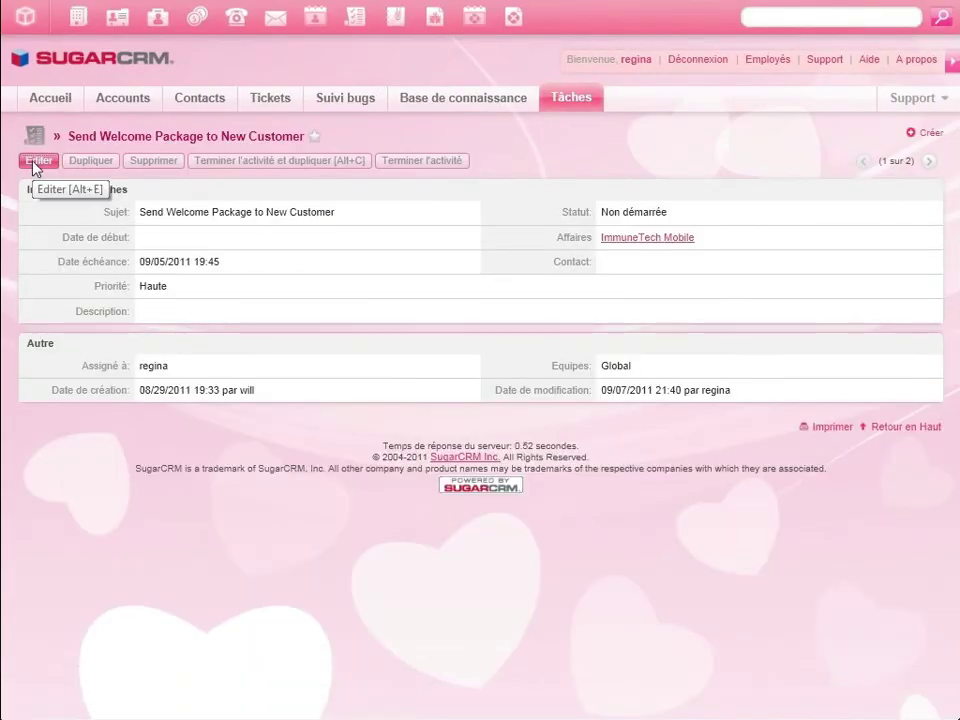
Set the Send Welcome Package task's Statut to Réalisée, save it, and go back to Accueil
{"action": "left_click", "coordinate": [33, 164]}
{"action": "left_click", "coordinate": [615, 213]}
{"action": "left_click", "coordinate": [626, 249]}
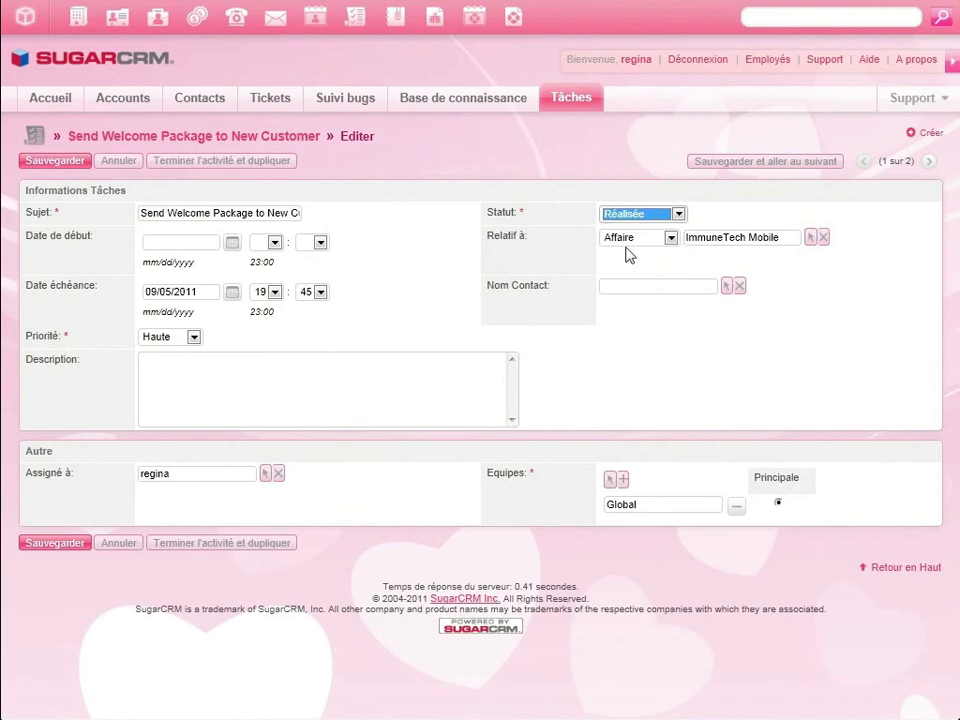
{"action": "left_click", "coordinate": [72, 163]}
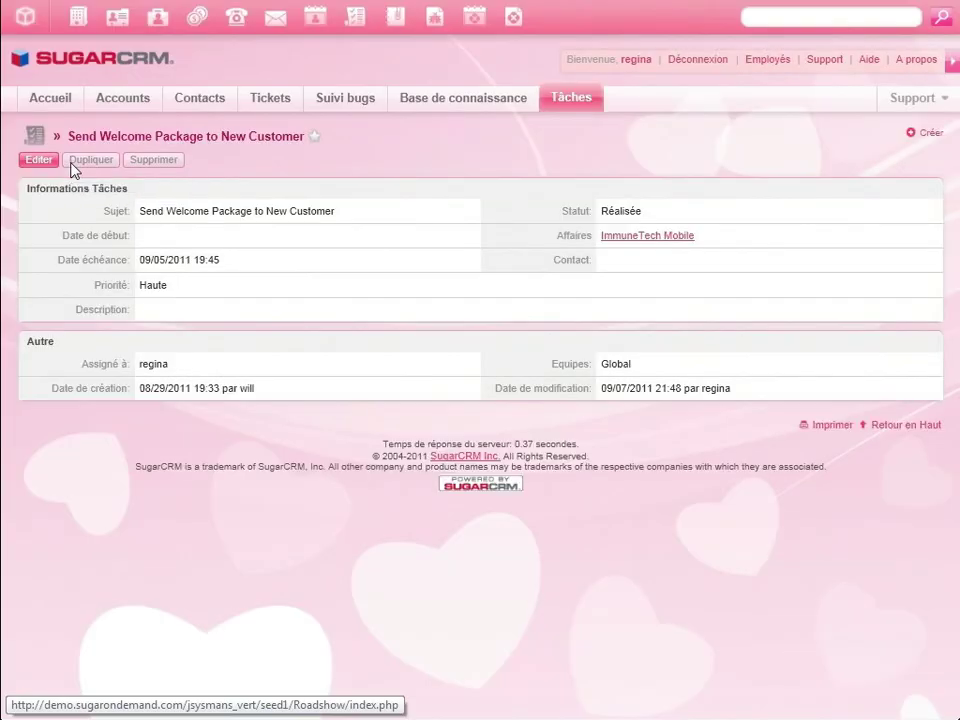
{"action": "left_click", "coordinate": [49, 106]}
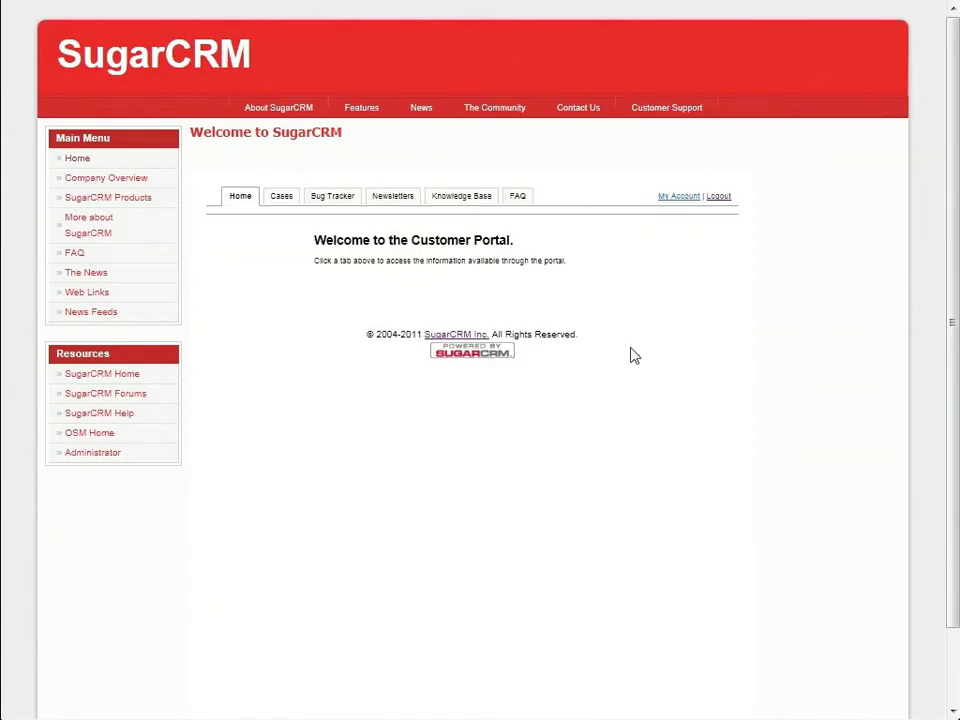
Create a portal case 'cannot log in' described as 'I cannot login to my mobile solution. Please help.'
{"action": "left_click", "coordinate": [283, 198]}
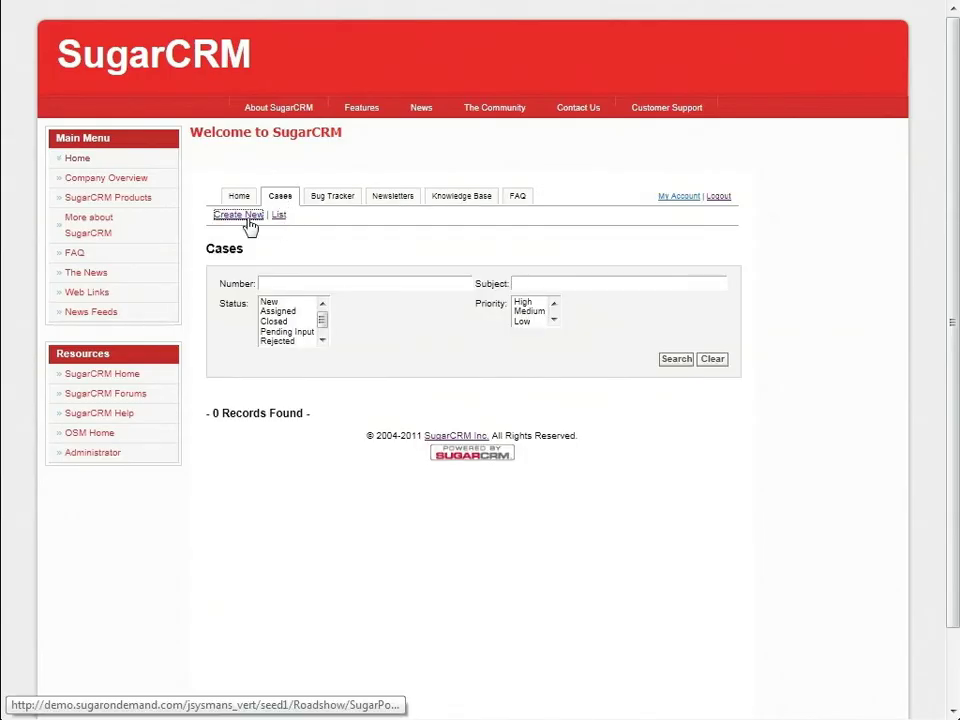
{"action": "left_click", "coordinate": [240, 214]}
{"action": "type", "text": "cannot log in"}
{"action": "key", "text": "Tab"}
{"action": "type", "text": "Hi"}
{"action": "key", "text": "Return"}
{"action": "key", "text": "Return"}
{"action": "type", "text": "I cannot login to my mobile solution. Please help."}
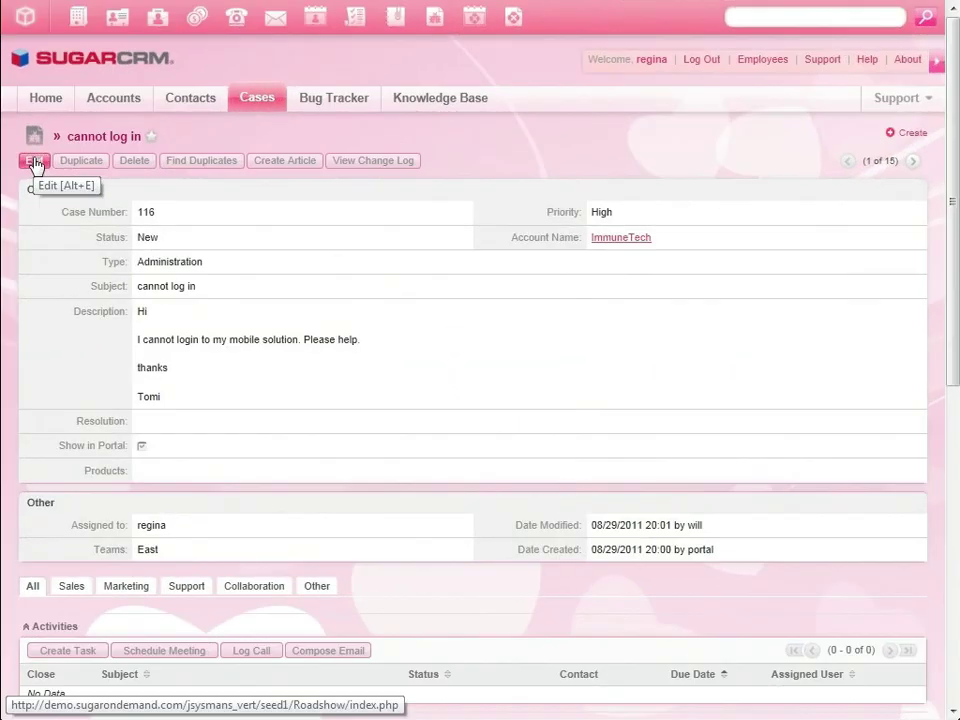
Edit case 116 with a resolution saying the account is now activated, signed by the agent
{"action": "left_click", "coordinate": [35, 161]}
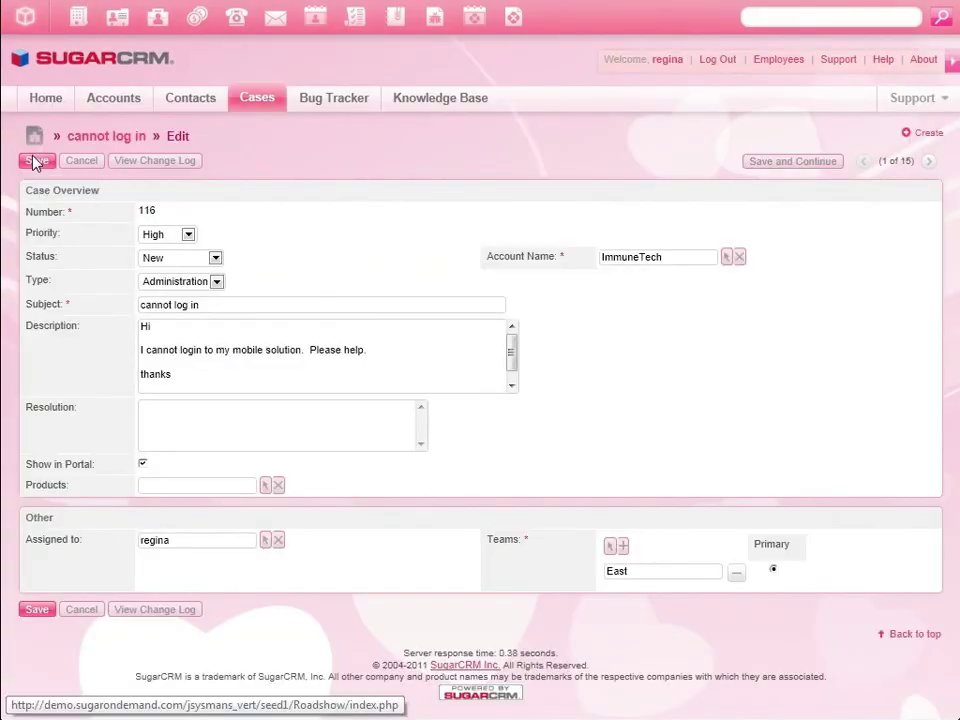
{"action": "left_click", "coordinate": [211, 421]}
{"action": "type", "text": "Hi Tomi,"}
{"action": "key", "text": "Return"}
{"action": "key", "text": "Return"}
{"action": "type", "text": "You were not yet activated on the server.  This is now"}
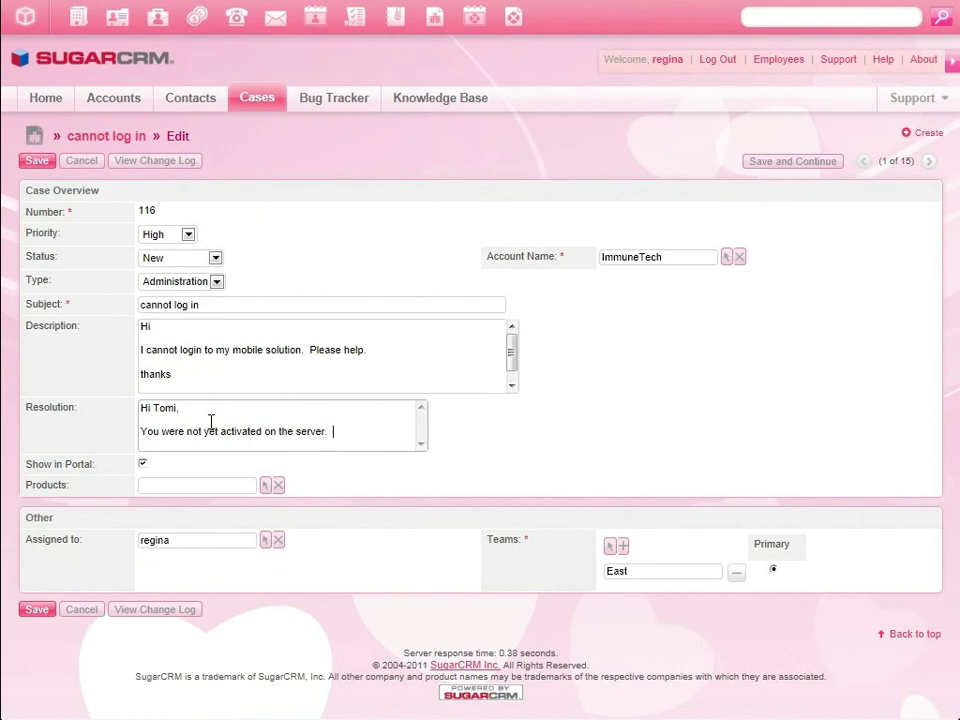
{"action": "type", "text": " resolved. Please log back in."}
{"action": "key", "text": "Return"}
{"action": "key", "text": "Return"}
{"action": "type", "text": "Thanks"}
{"action": "key", "text": "Return"}
{"action": "key", "text": "Return"}
{"action": "type", "text": "Regina"}
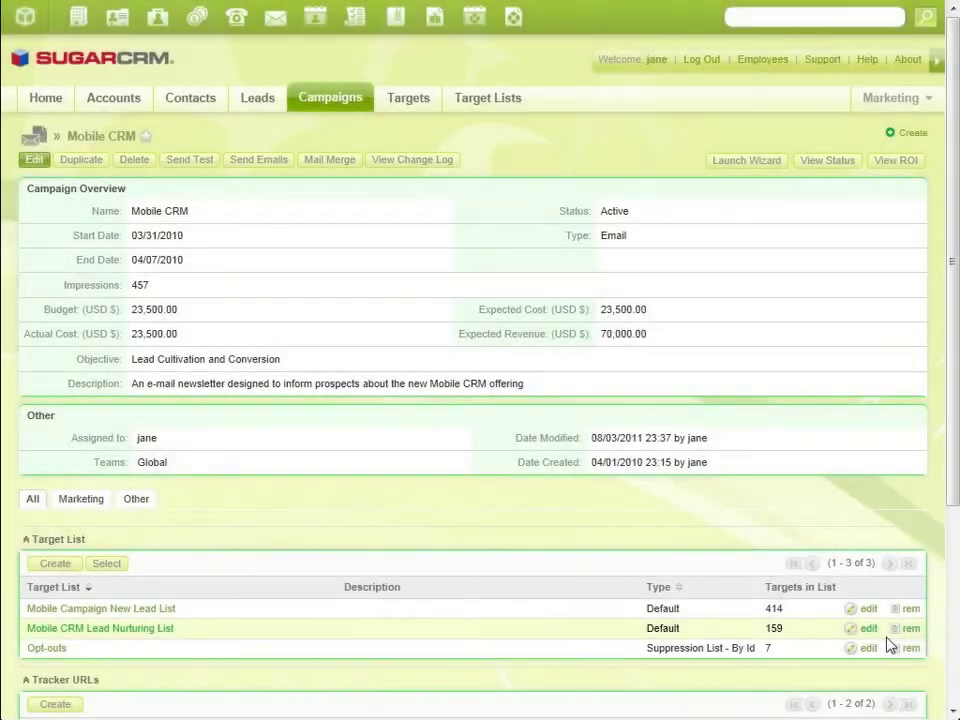
View the Mobile CRM campaign's ROI, select the 70000 expected revenue, and scroll to the ROI chart
{"action": "left_click", "coordinate": [894, 160]}
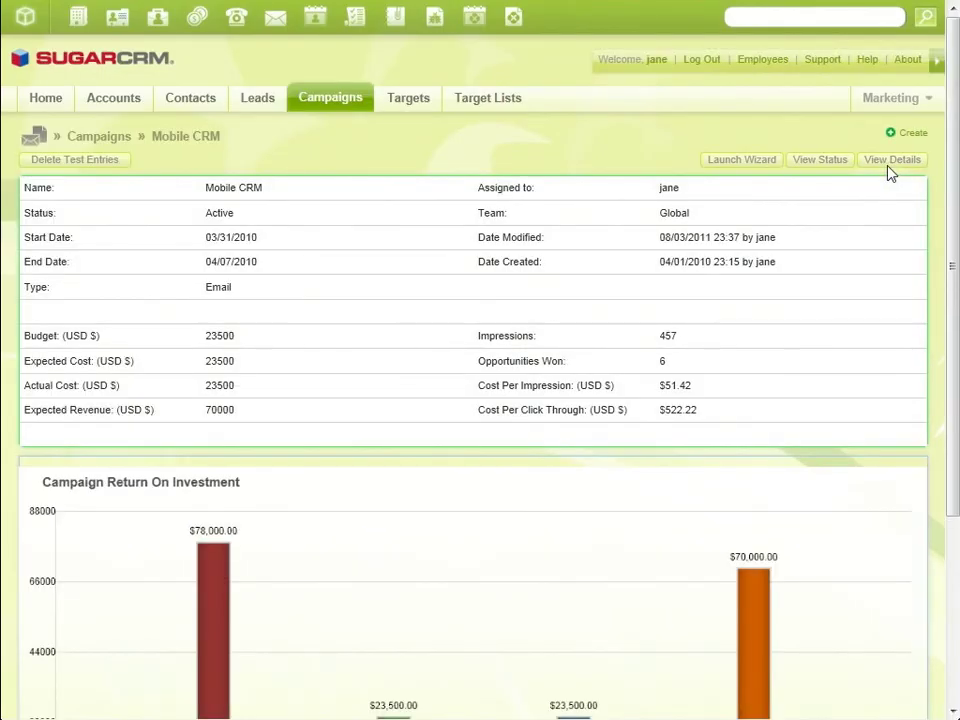
{"action": "double_click", "coordinate": [219, 410]}
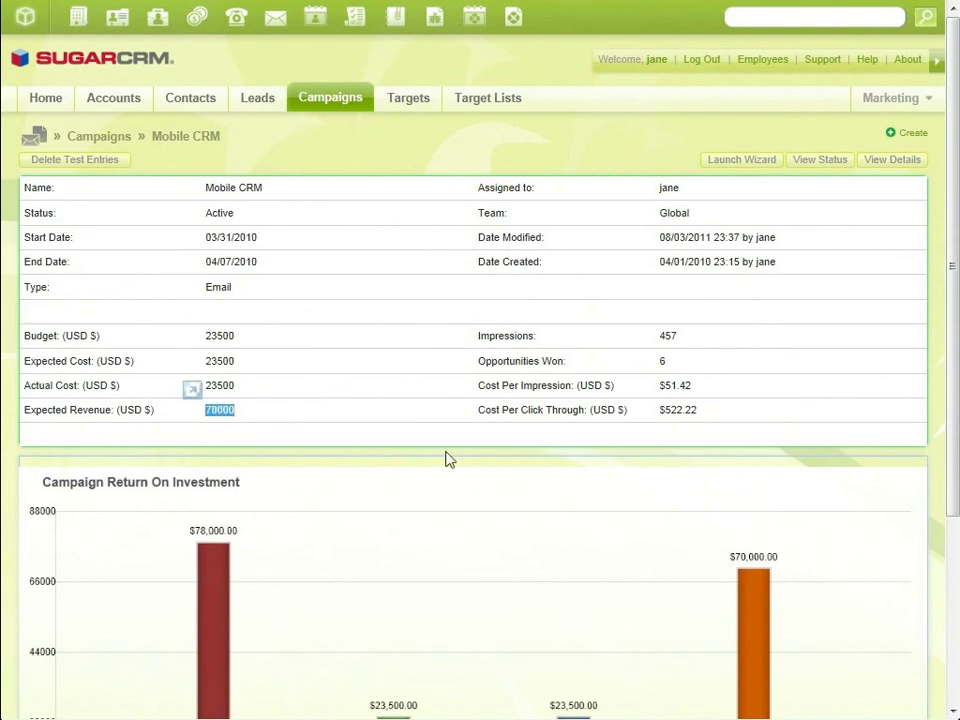
{"action": "left_click_drag", "start_coordinate": [955, 284], "coordinate": [952, 400]}
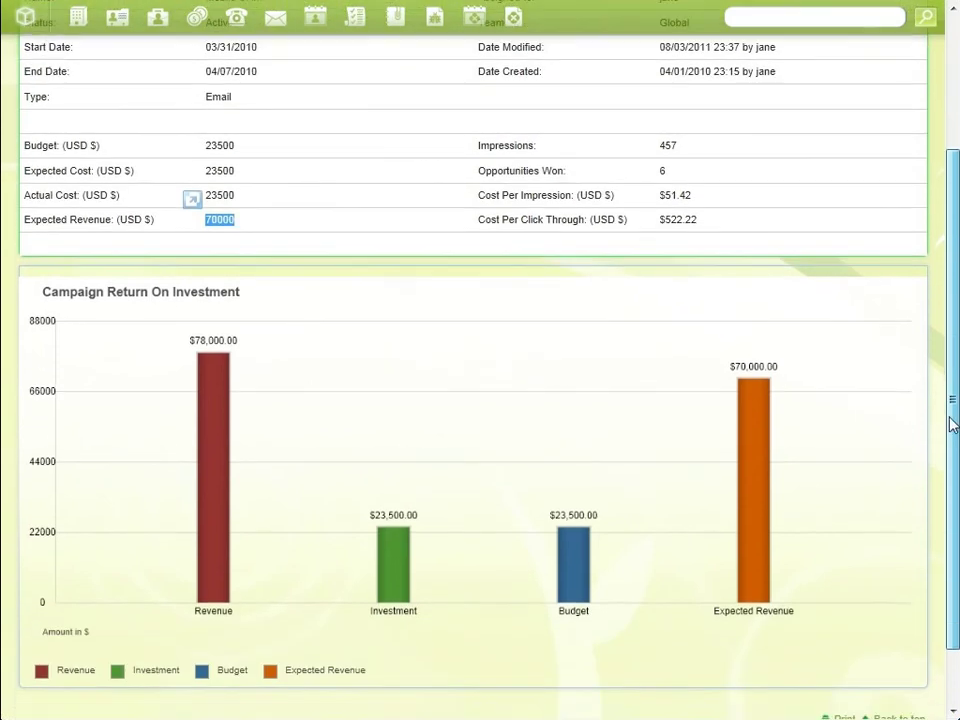
{"action": "left_click", "coordinate": [767, 611]}
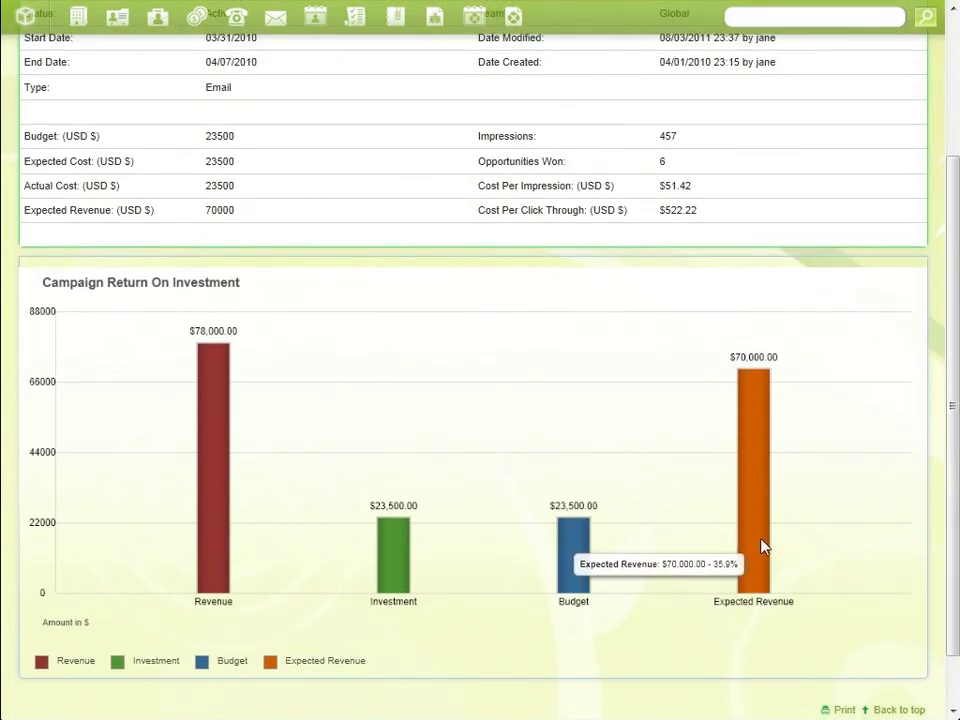
{"action": "mouse_move", "coordinate": [218, 540]}
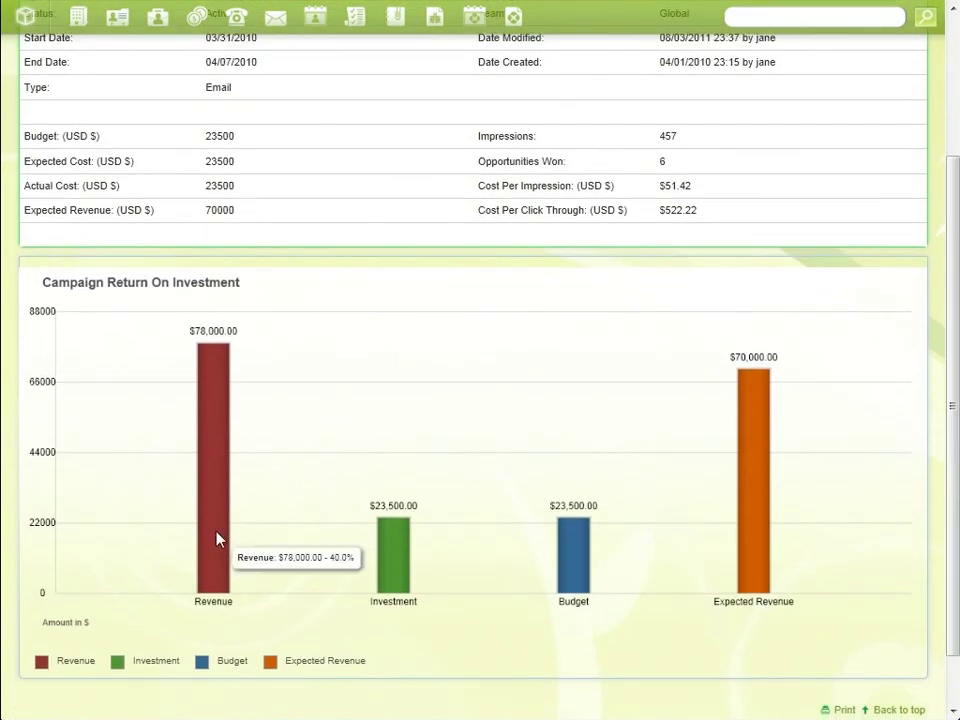